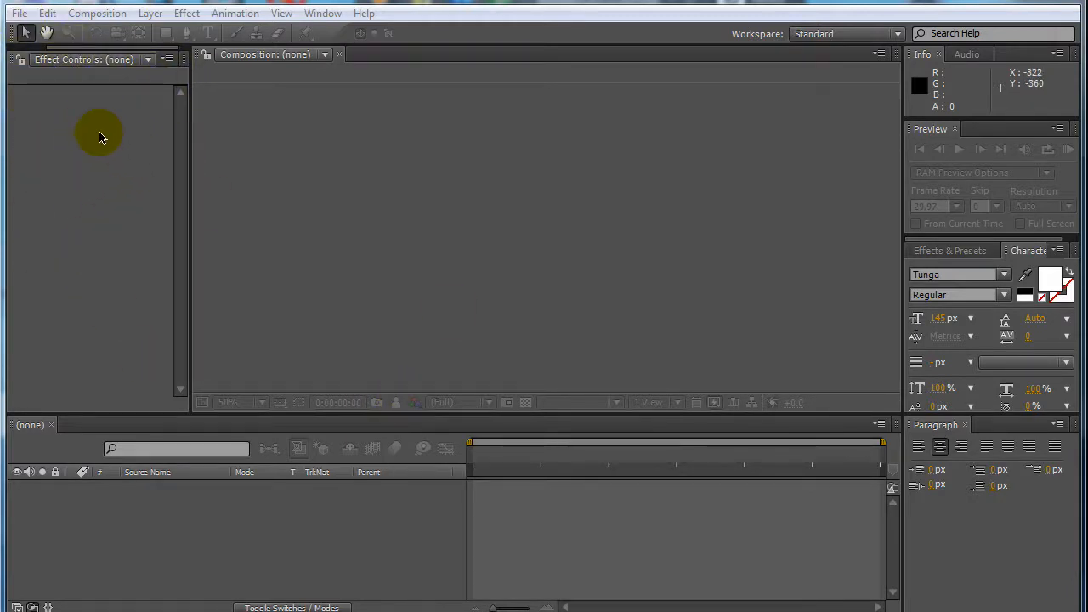
Show the audio level meters and look over the preview controls.
left_click(68, 174)
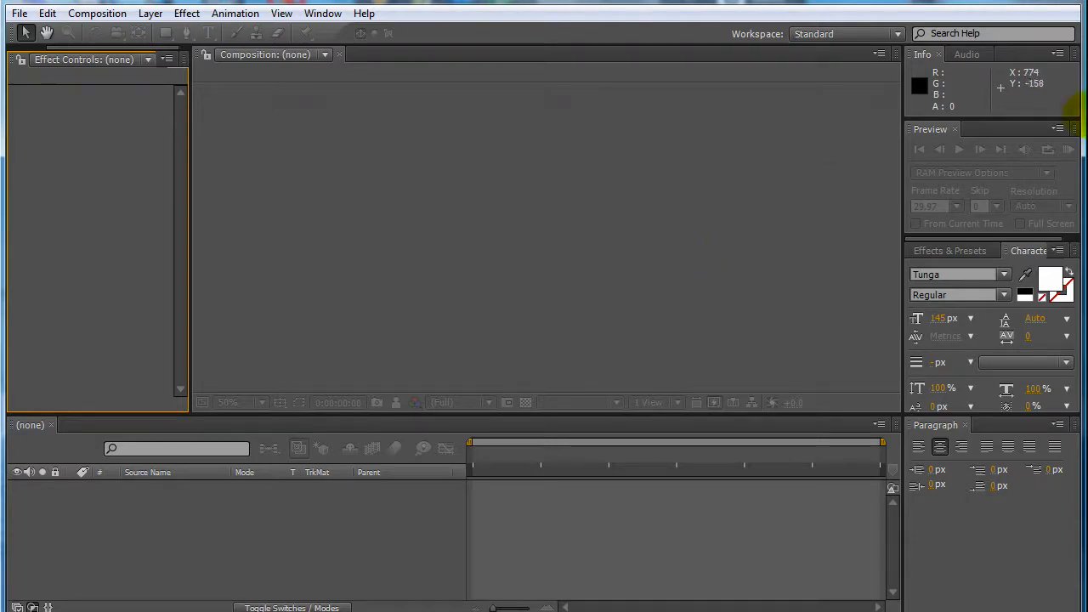
left_click(965, 54)
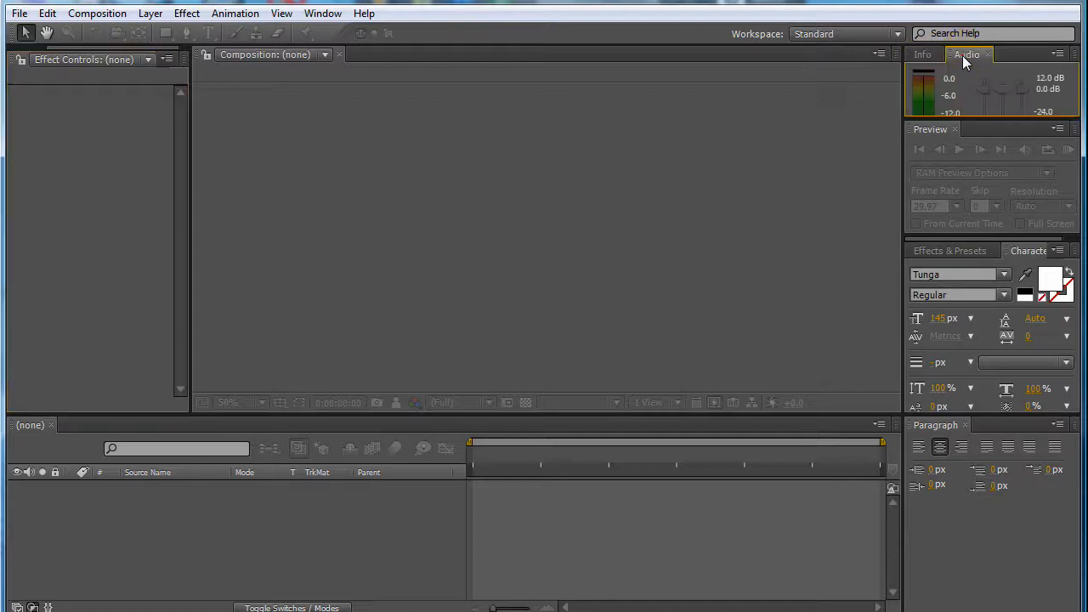
left_click(933, 131)
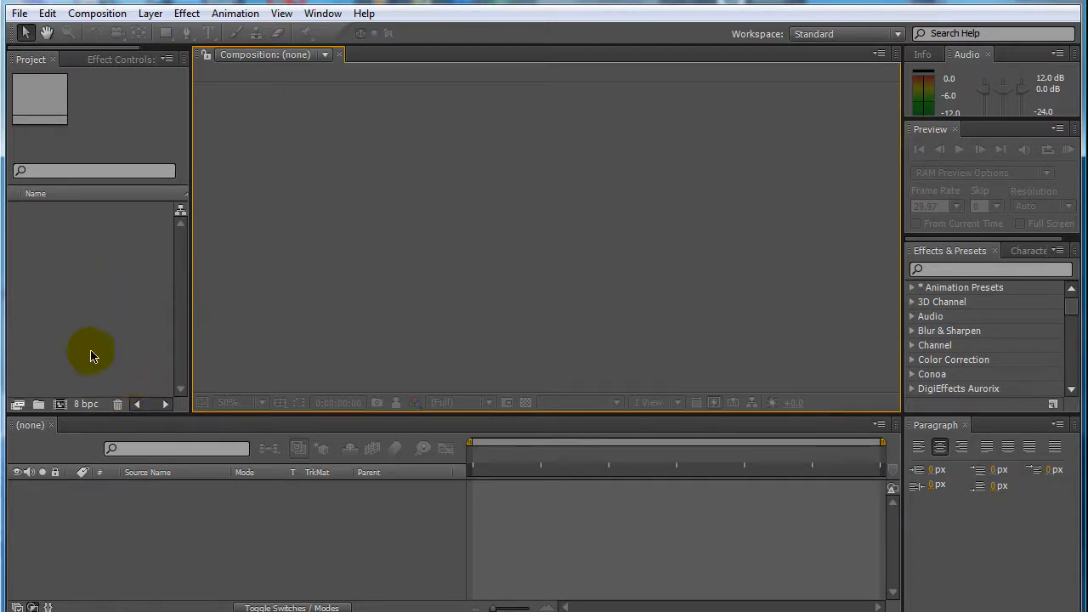
Create a project folder named "folder 1" and delete it again.
left_click(39, 407)
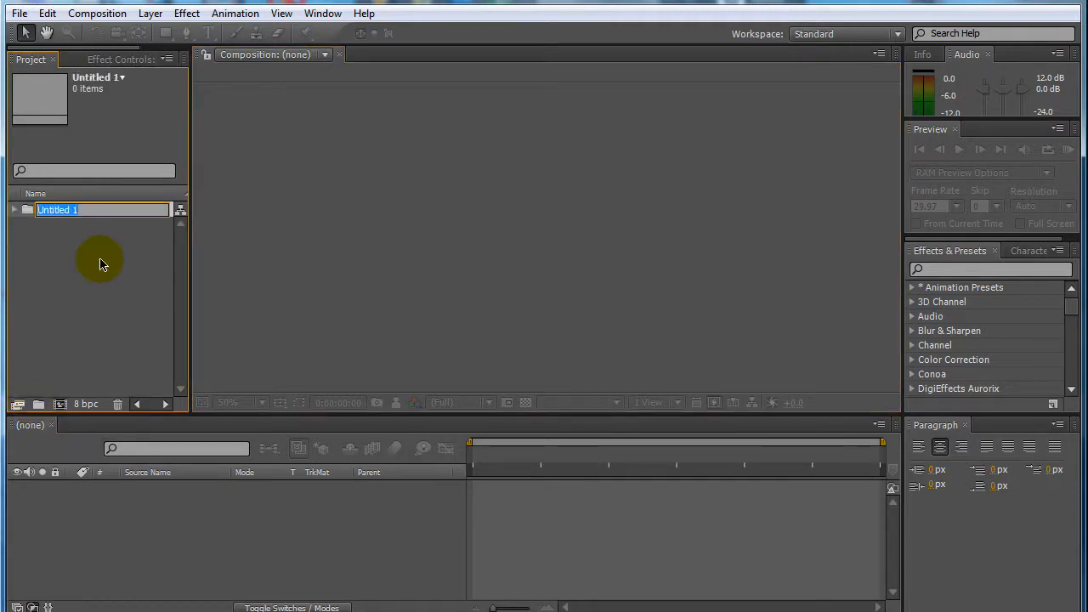
type("folder ")
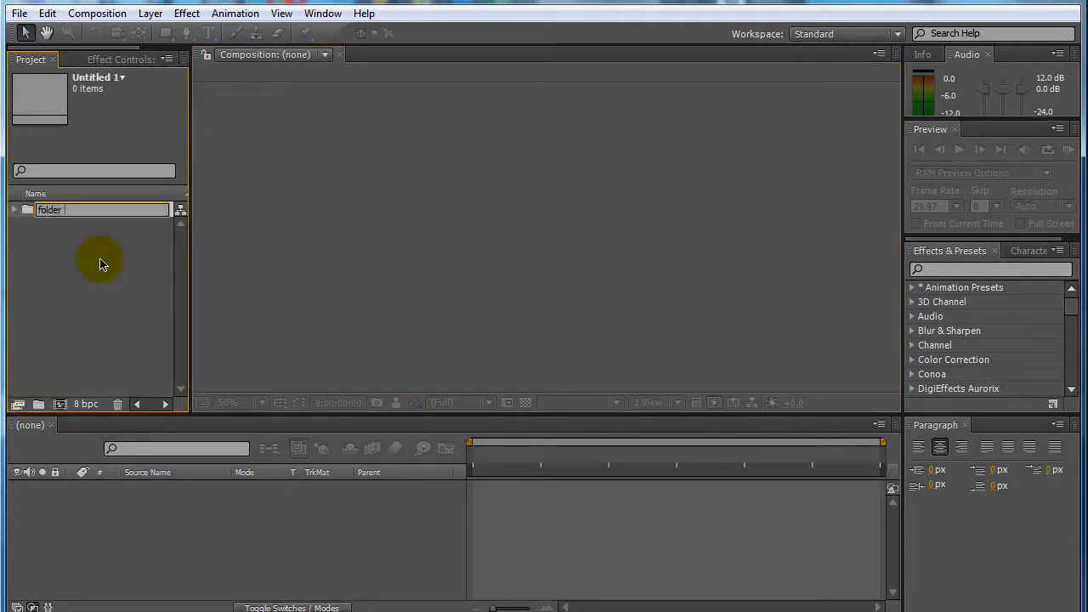
type("1")
key("Return")
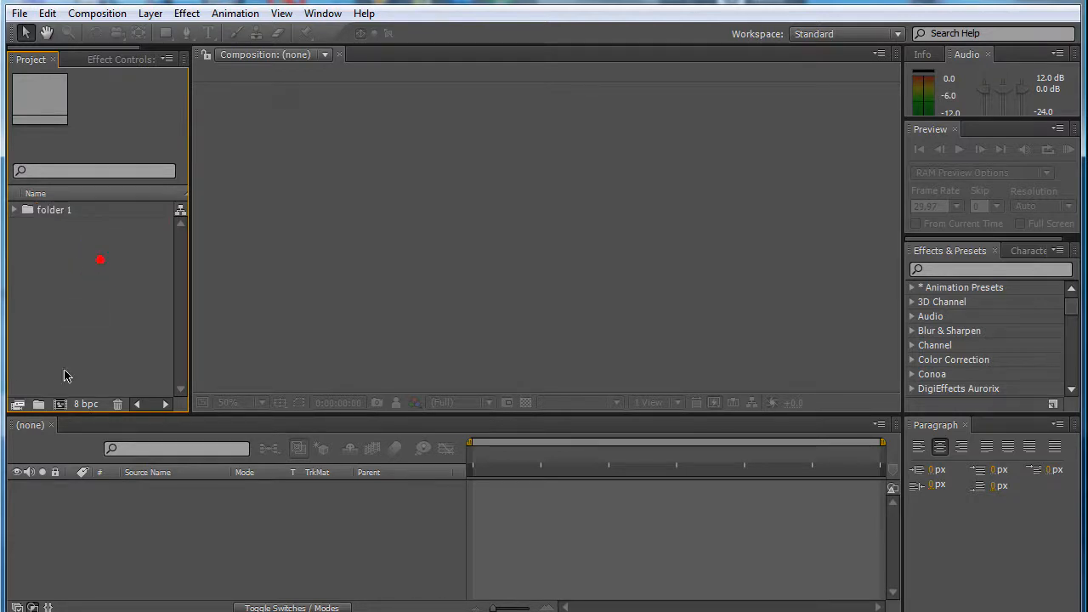
left_click(60, 212)
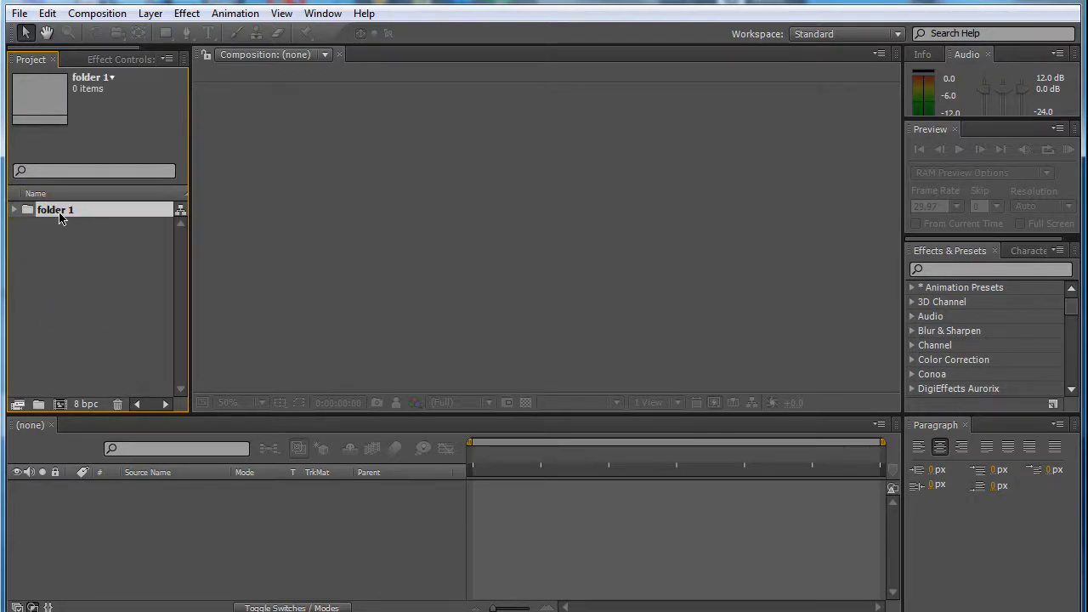
left_click(119, 405)
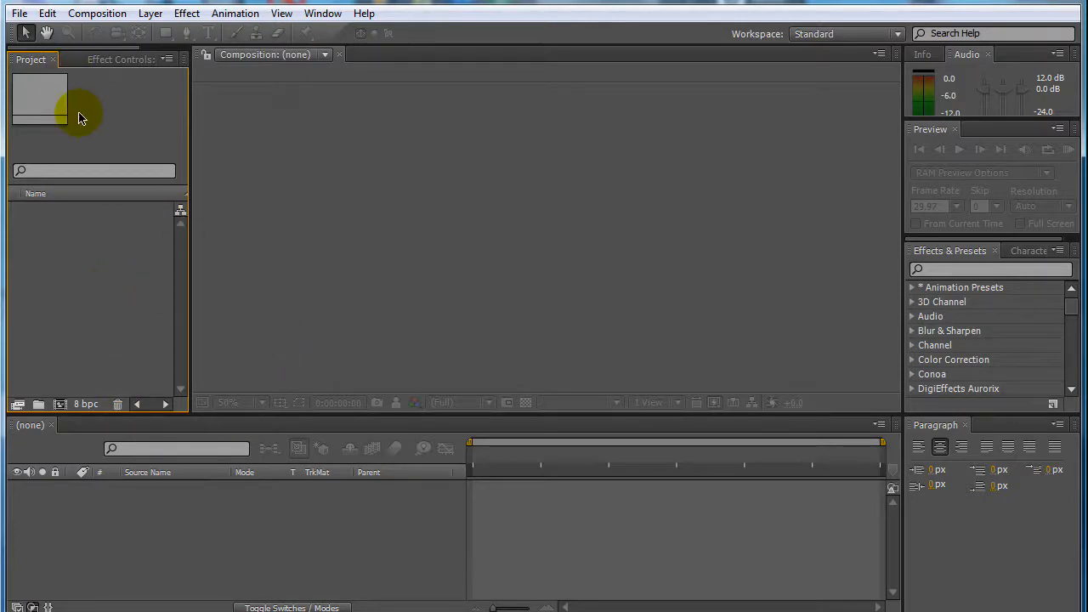
Open the import dialog for bringing footage files into the project.
left_click(19, 17)
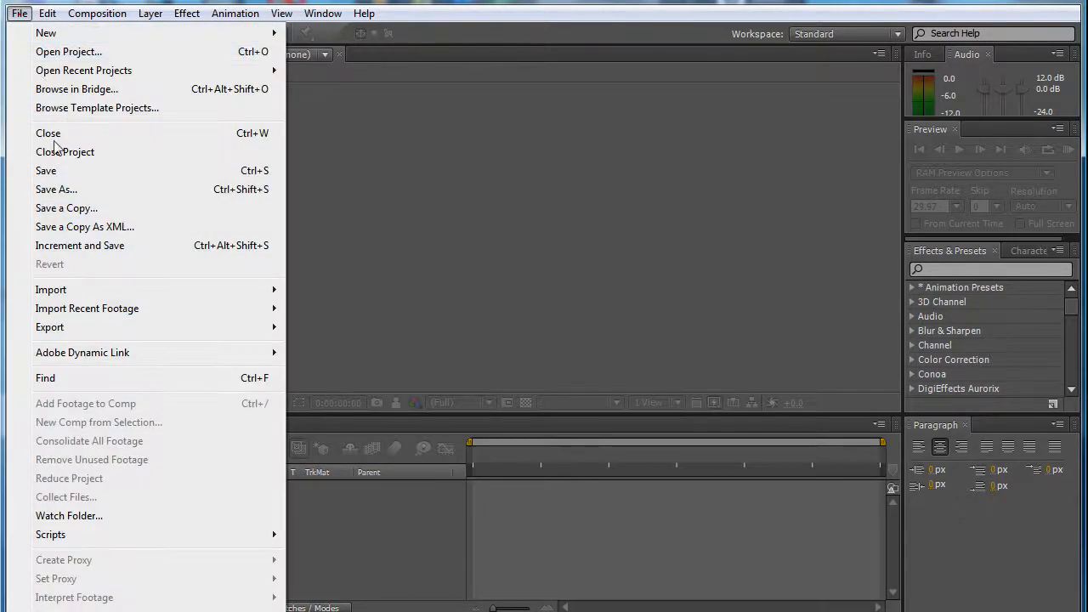
left_click(125, 299)
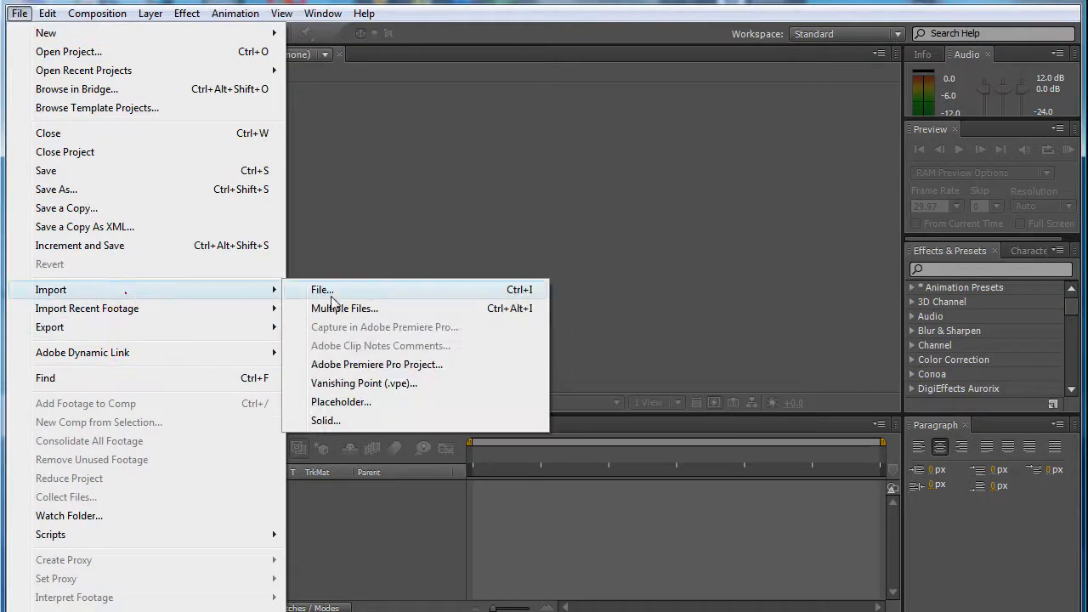
left_click(339, 293)
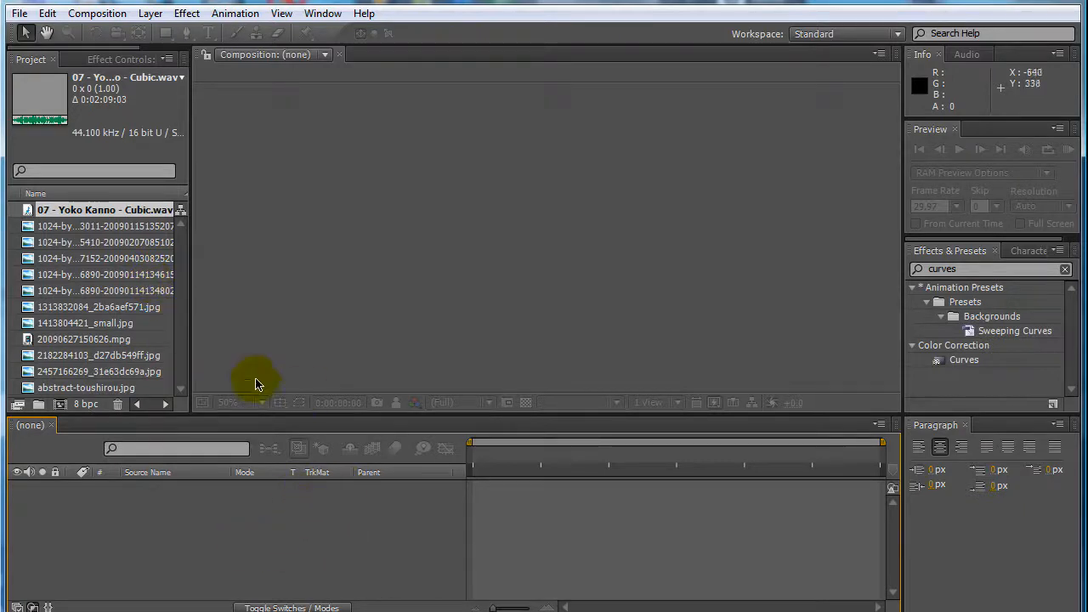
Preview several of the imported 1024 x 768 images in the project one after another.
left_click(68, 226)
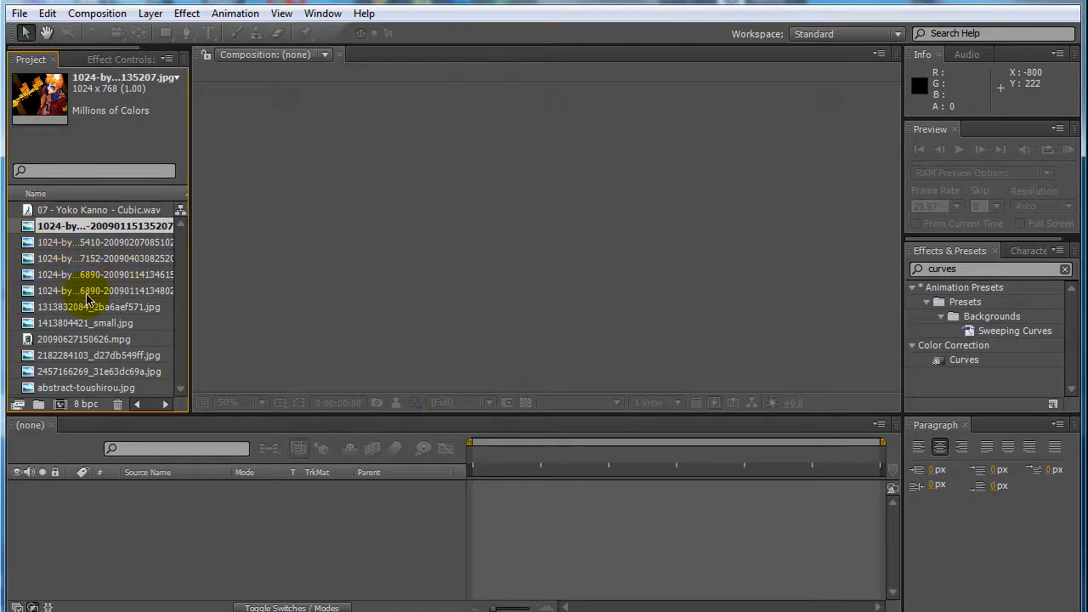
left_click(88, 275)
left_click(93, 243)
left_click(94, 228)
left_click(93, 259)
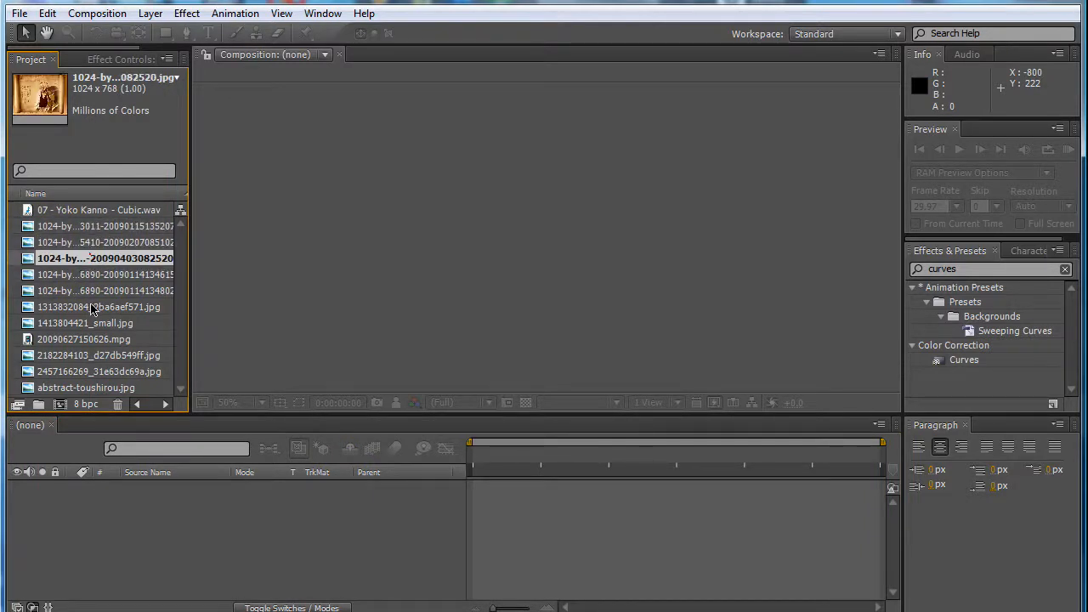
Create a composition from the image ending in 20090207085102.jpg by placing it in the empty timeline.
left_click(92, 242)
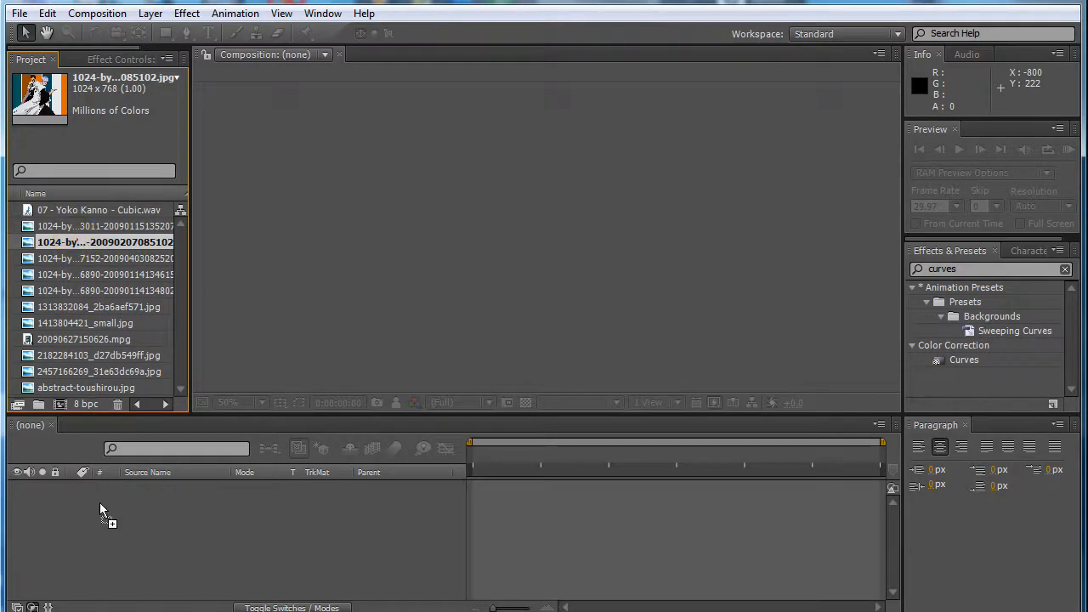
left_click_drag(99, 503, 102, 503)
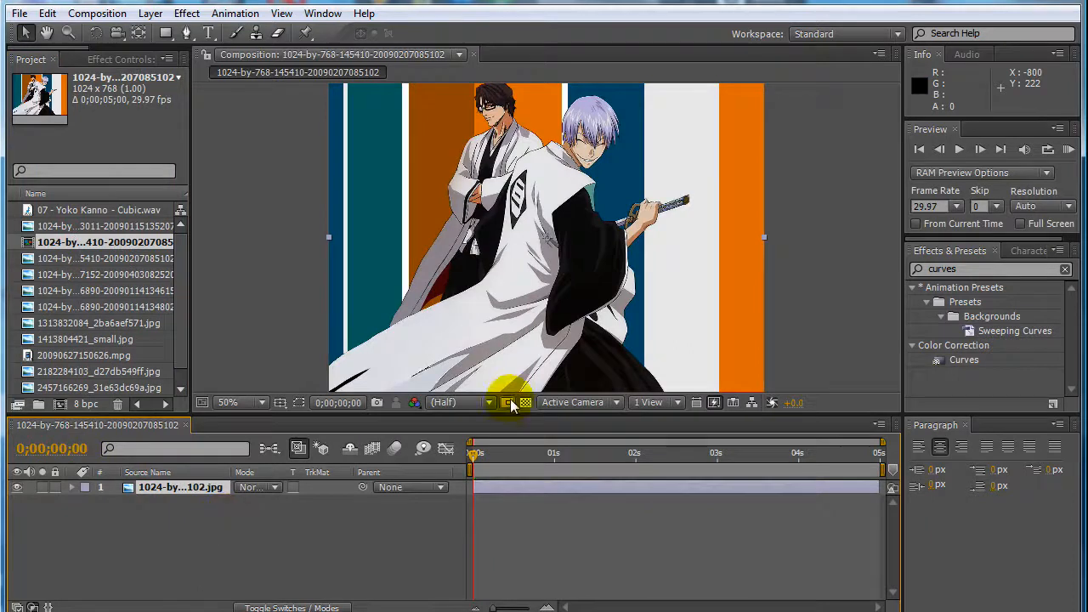
scroll(505, 301, "down", 1)
scroll(515, 291, "up", 1)
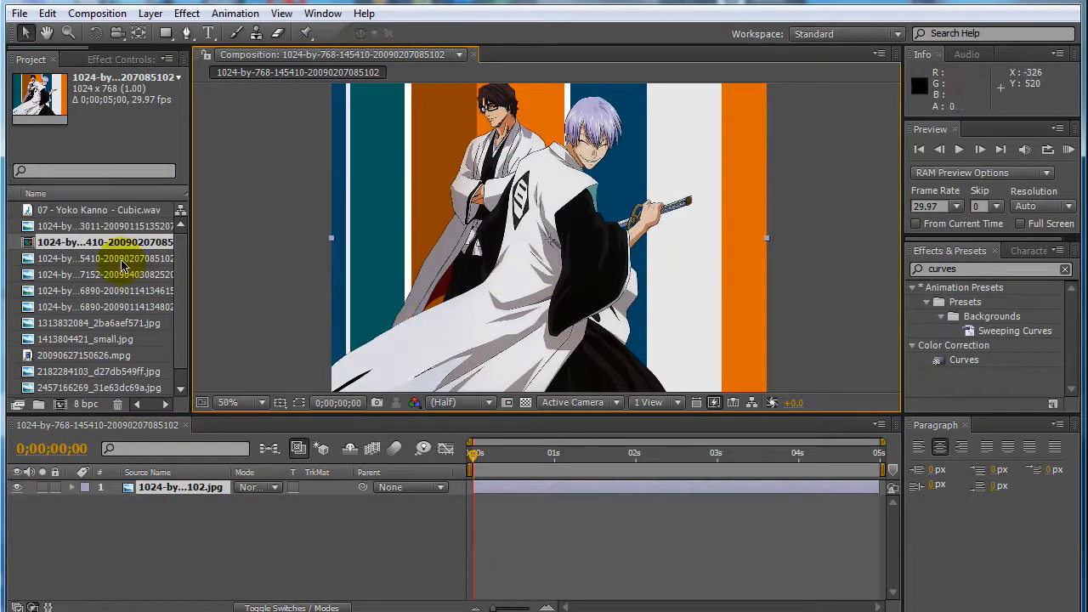
Add the audio file 07 - Yoko Kanno - Cubic.wav and the video 20090627150626.mpg as layers beneath the image.
left_click(75, 213)
left_click_drag(72, 214, 77, 499)
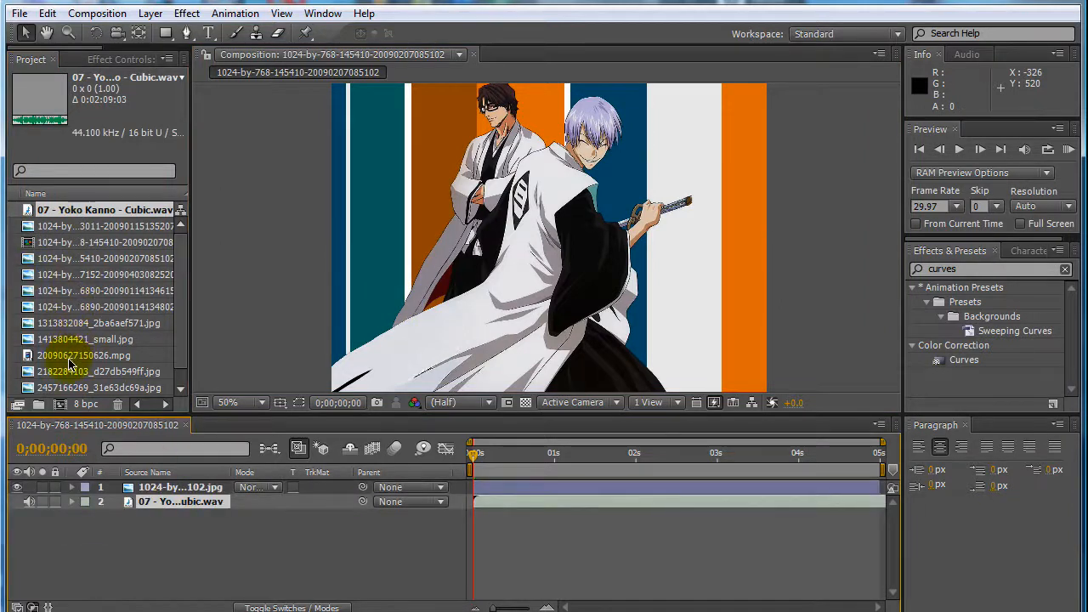
left_click_drag(85, 356, 122, 535)
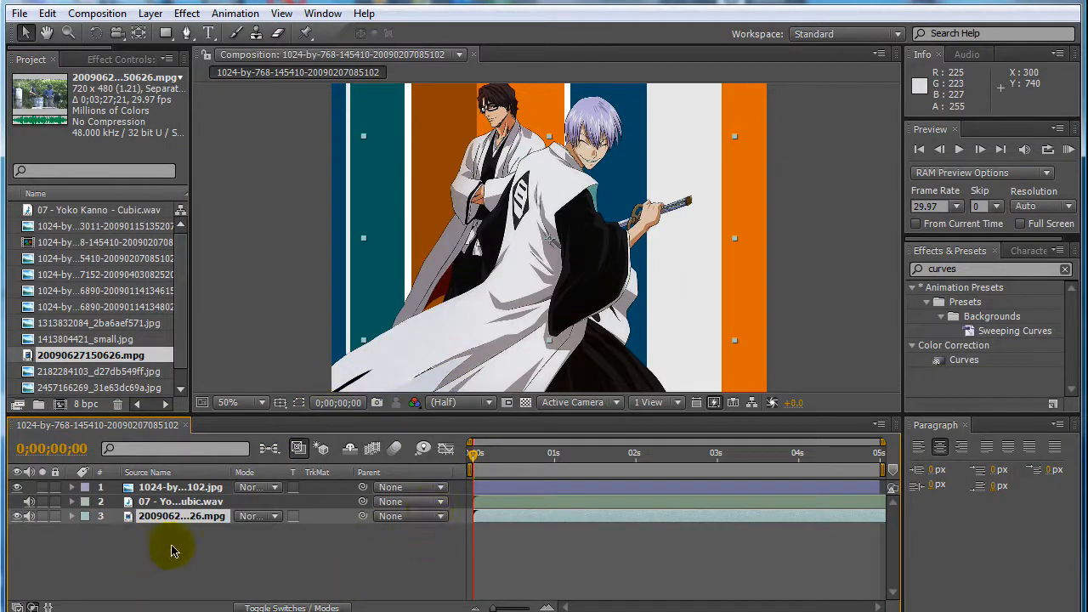
Select the image, audio and video layers together and delete them from the composition.
left_click_drag(204, 548, 127, 493)
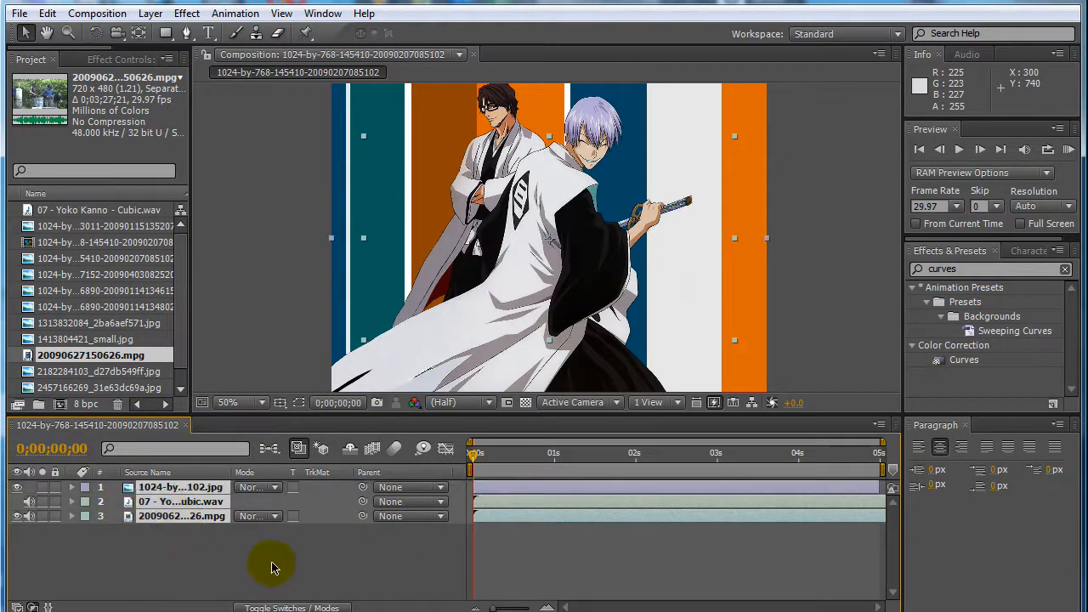
left_click(237, 576)
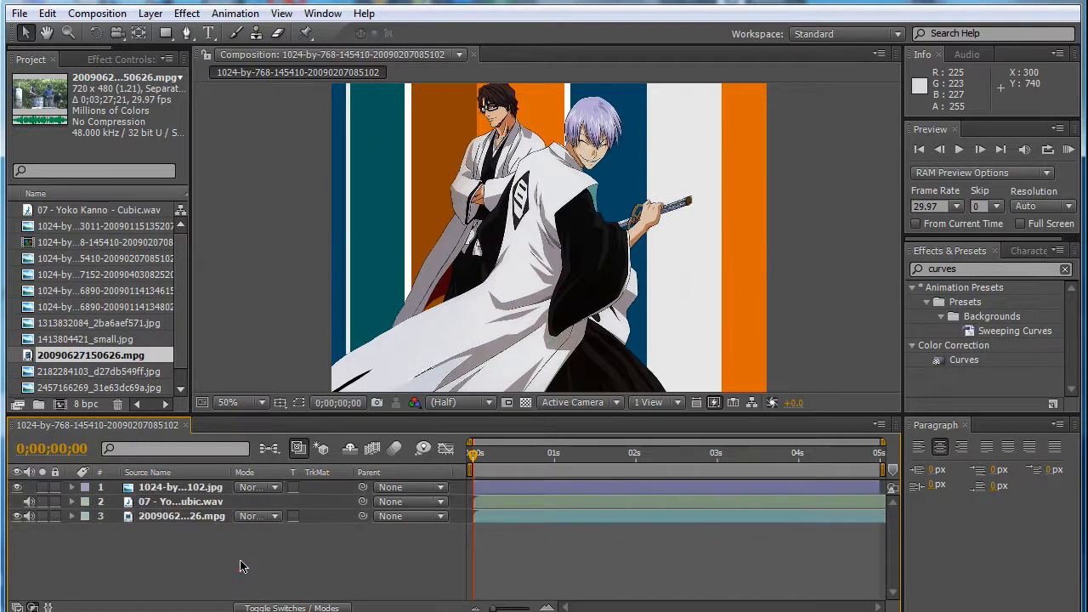
left_click_drag(264, 551, 100, 492)
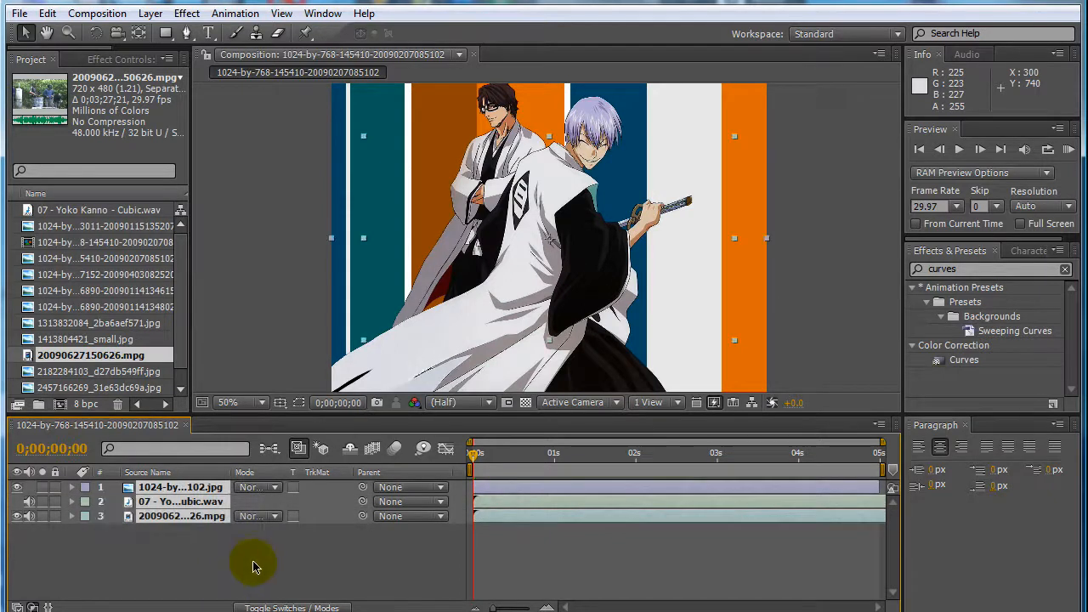
left_click_drag(253, 553, 85, 469)
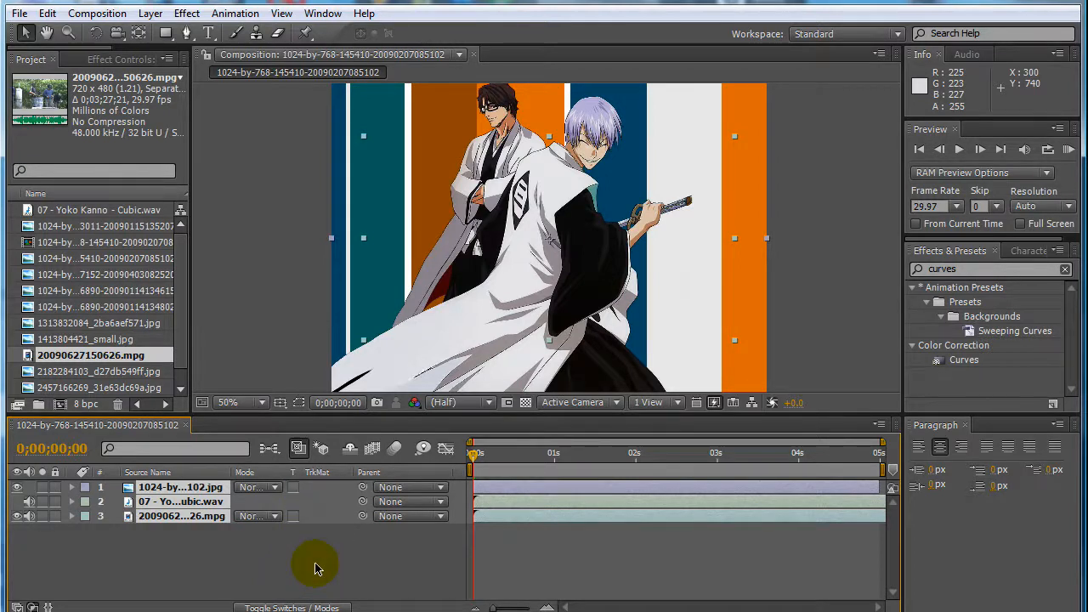
key("Delete")
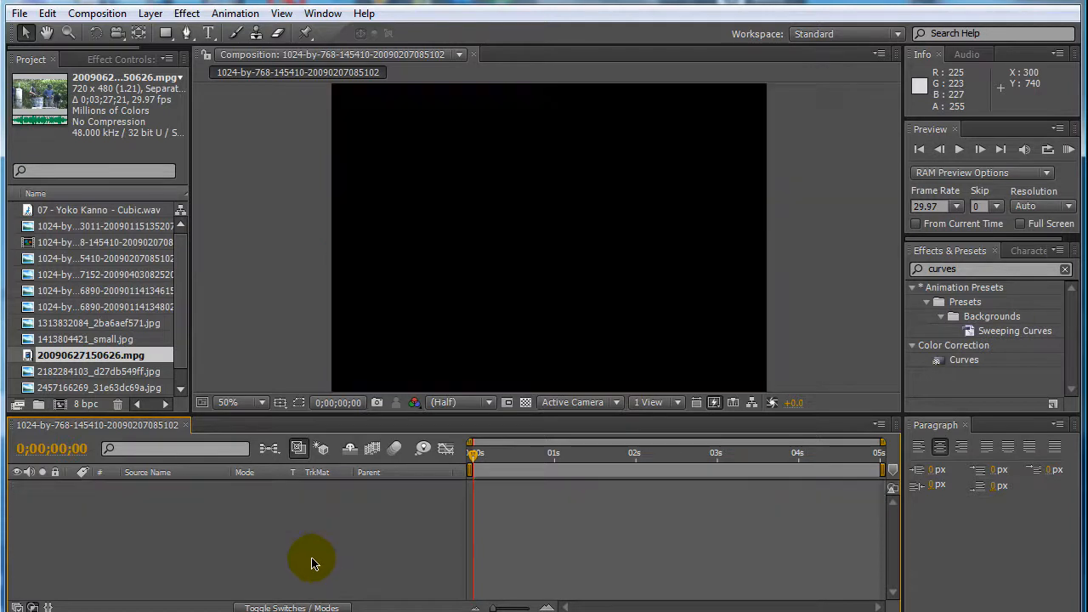
Add the image ending in 20090403082520.jpg to the emptied composition as a layer.
left_click(99, 276)
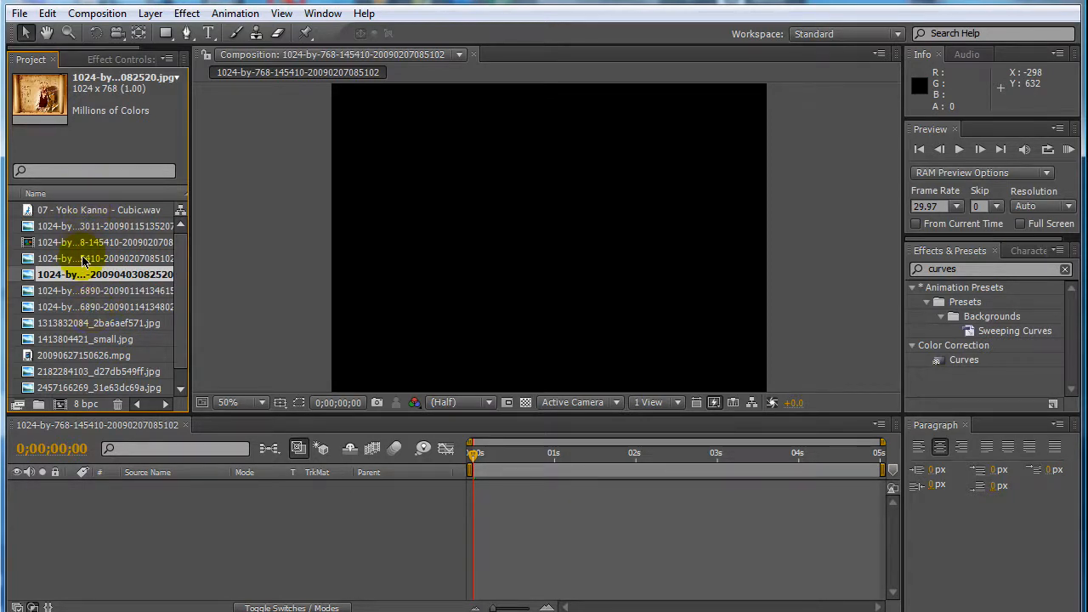
left_click_drag(81, 275, 82, 464)
left_click_drag(91, 516, 92, 518)
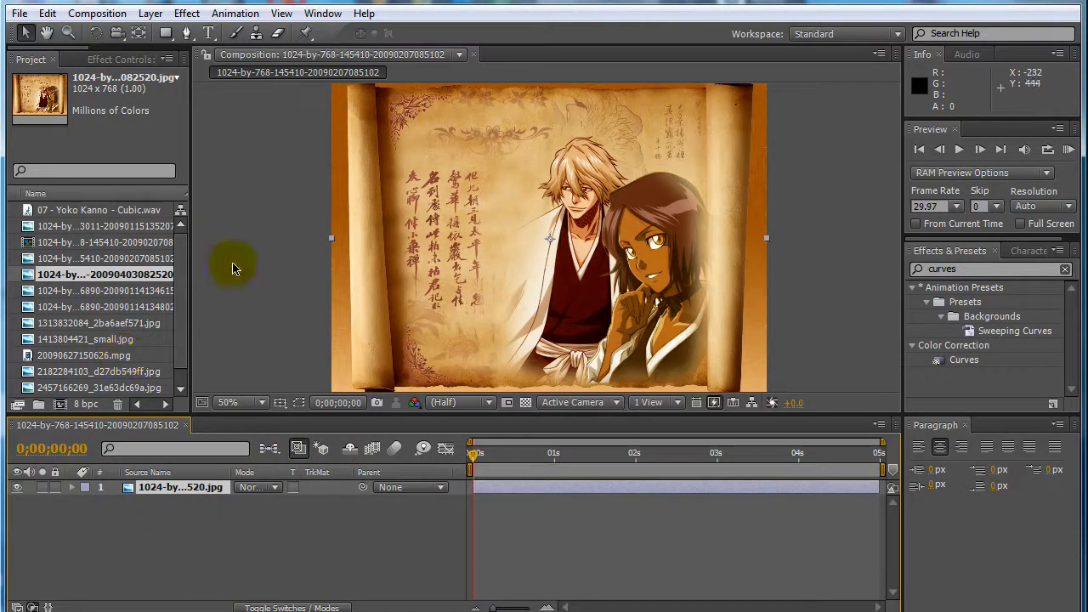
Review the composition's name and basic settings, accept them without changes, and deselect the image layer.
left_click(91, 13)
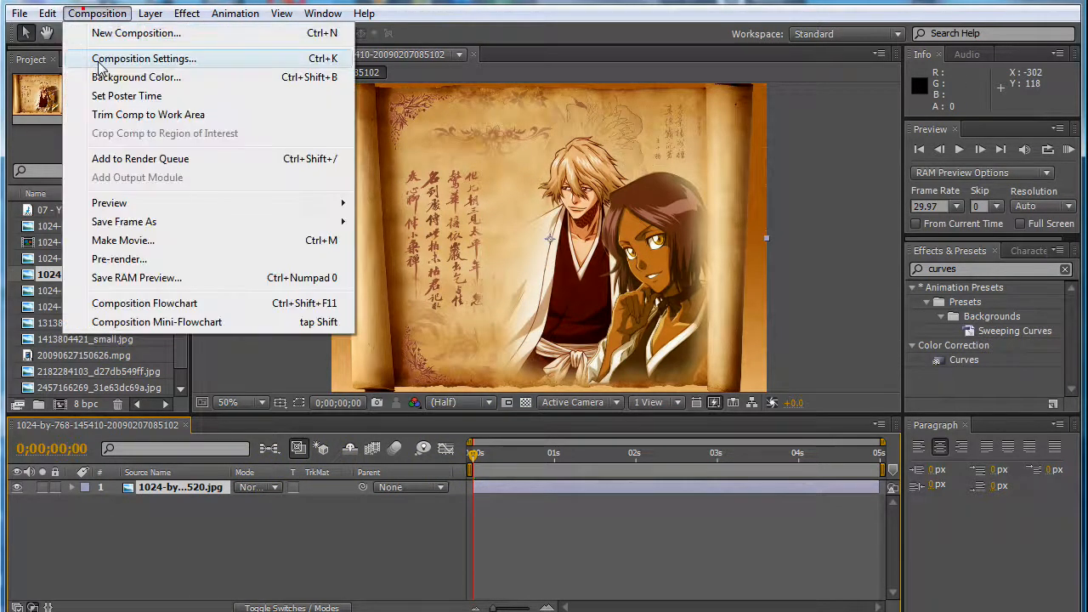
left_click(100, 62)
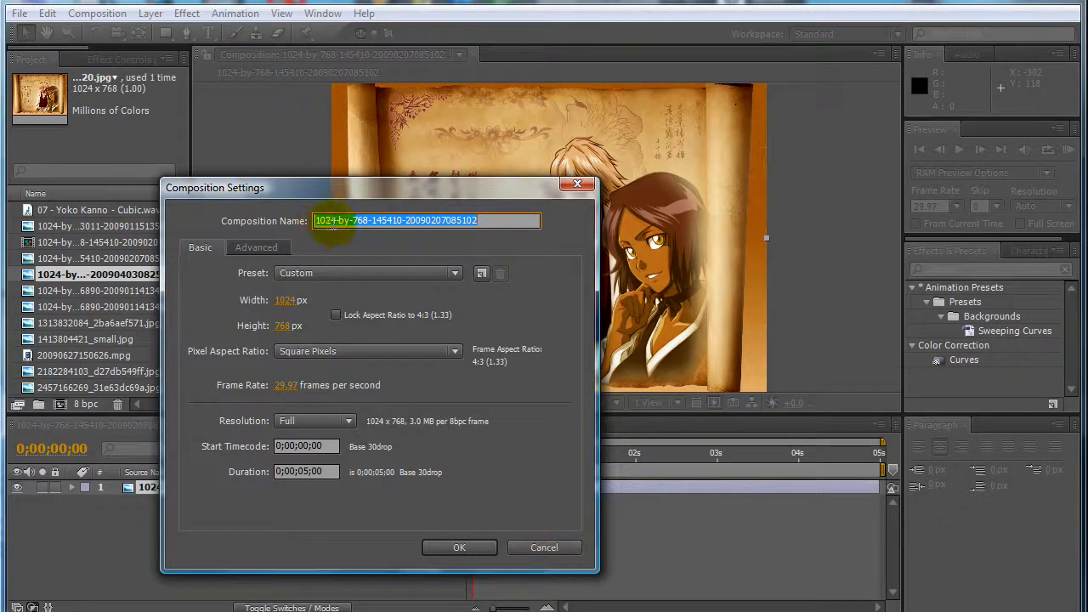
left_click_drag(483, 221, 265, 228)
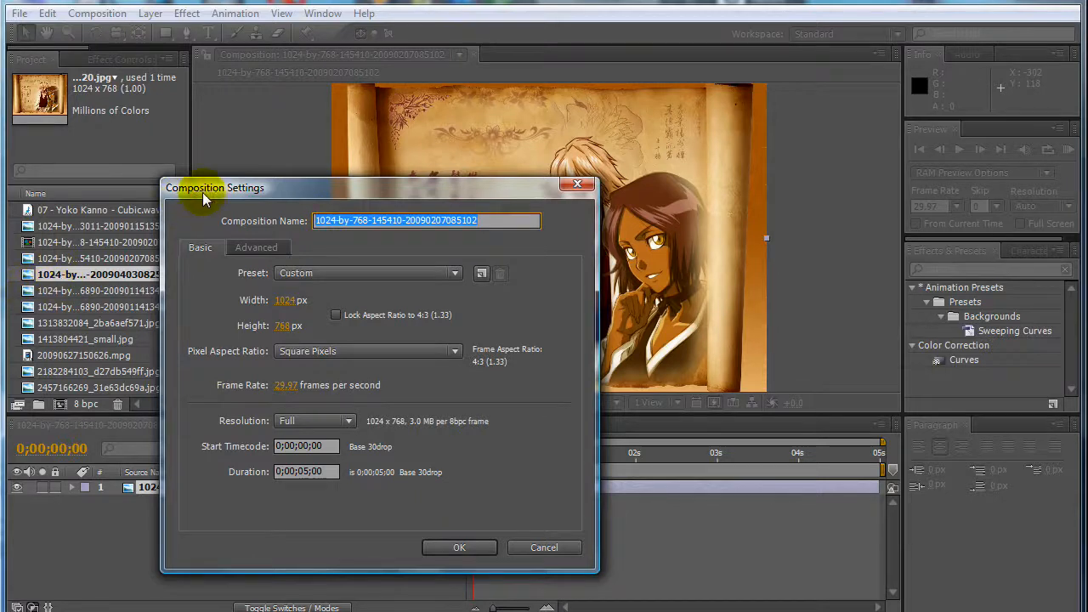
left_click_drag(207, 191, 285, 196)
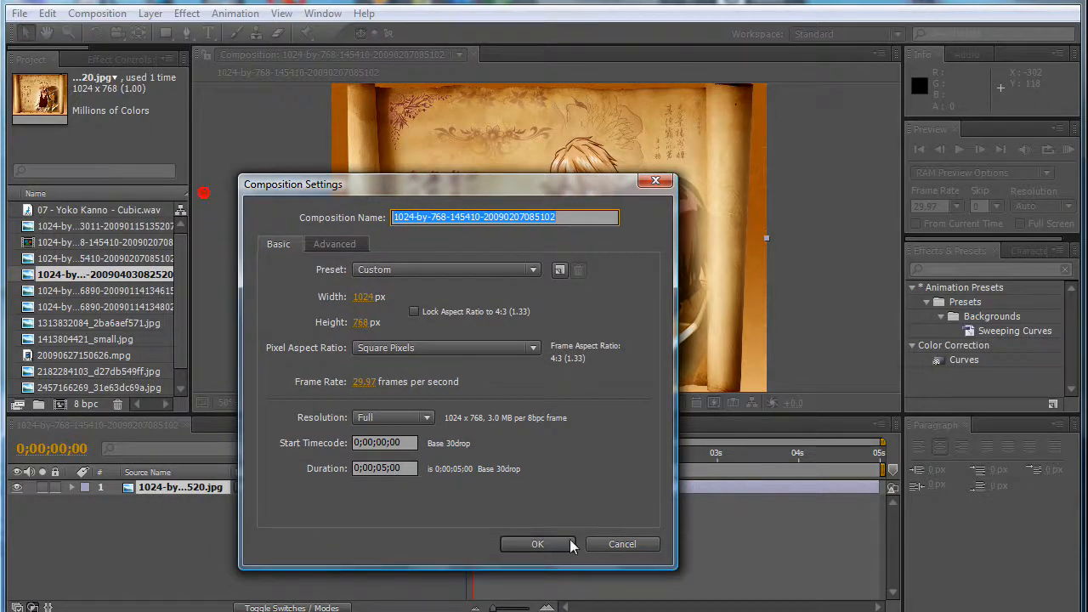
left_click(536, 544)
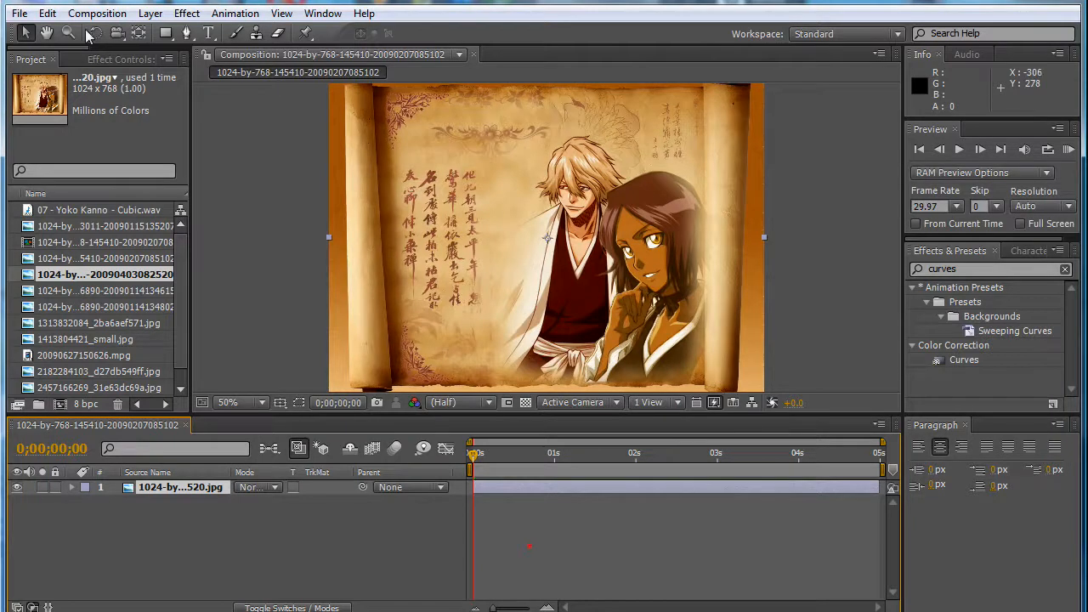
left_click(242, 568)
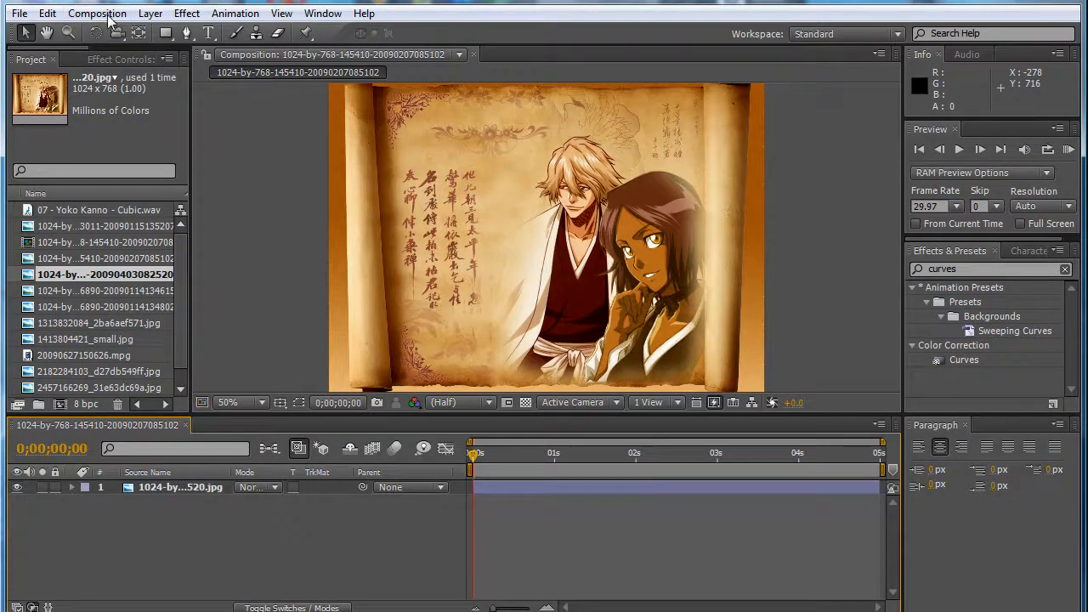
Rename the composition to image01 in its composition settings.
left_click(100, 14)
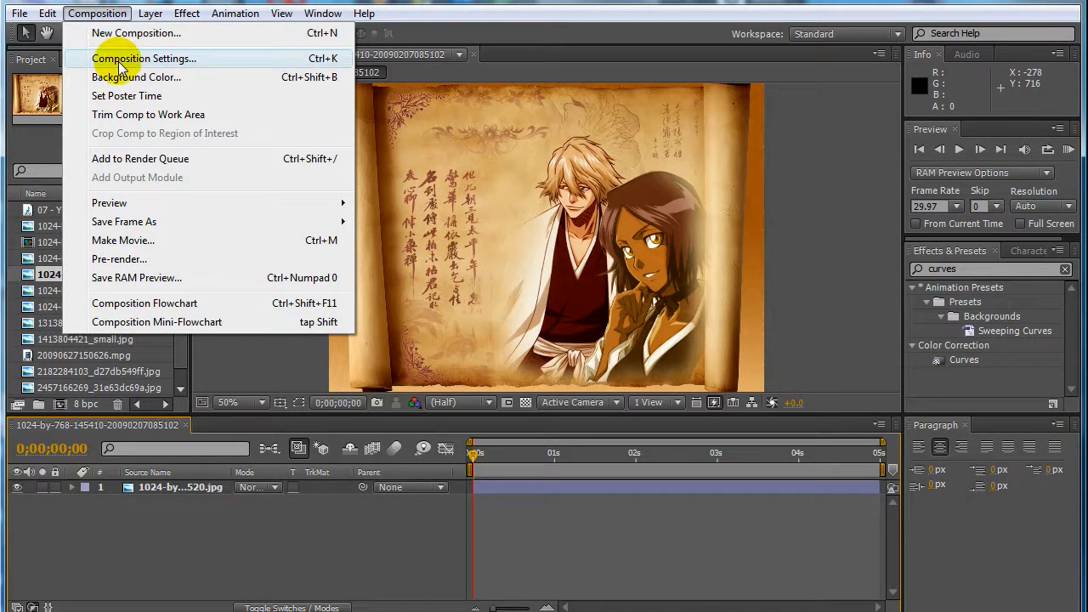
left_click(122, 60)
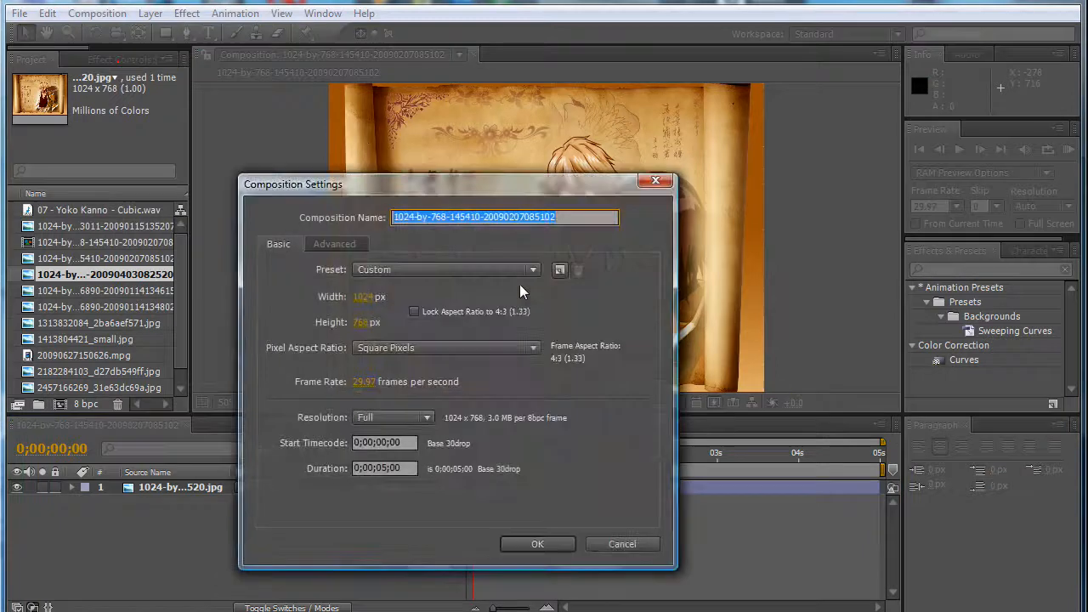
left_click(573, 217)
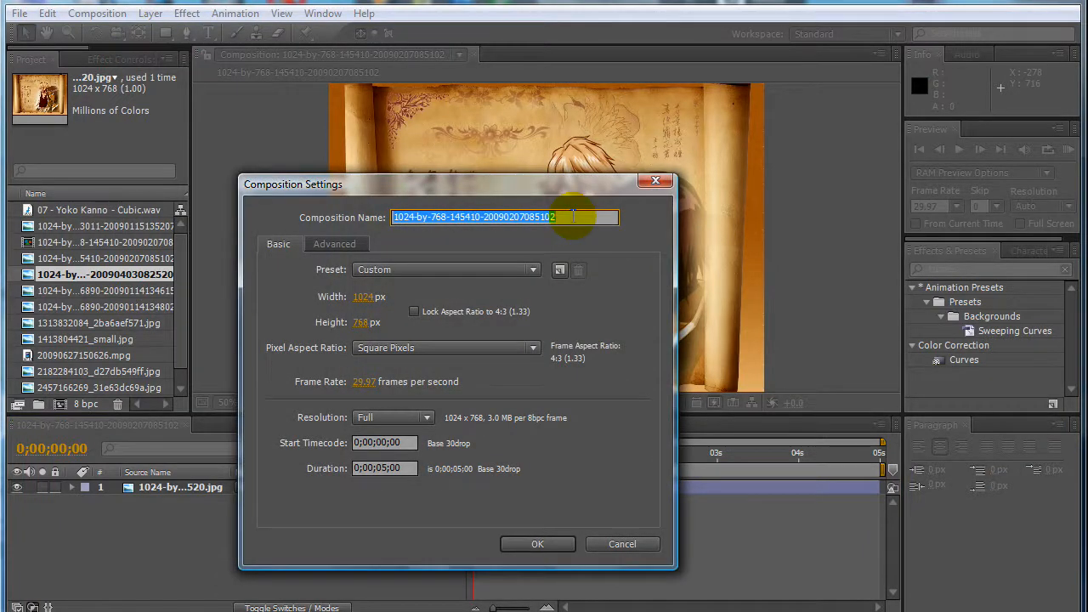
type("V")
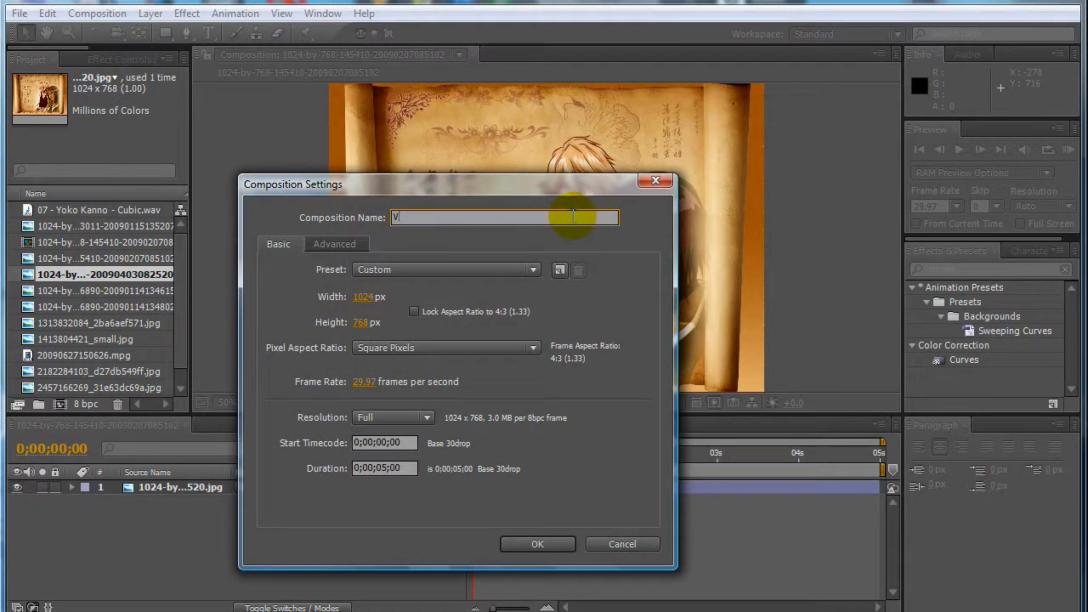
type("image01")
left_click(552, 547)
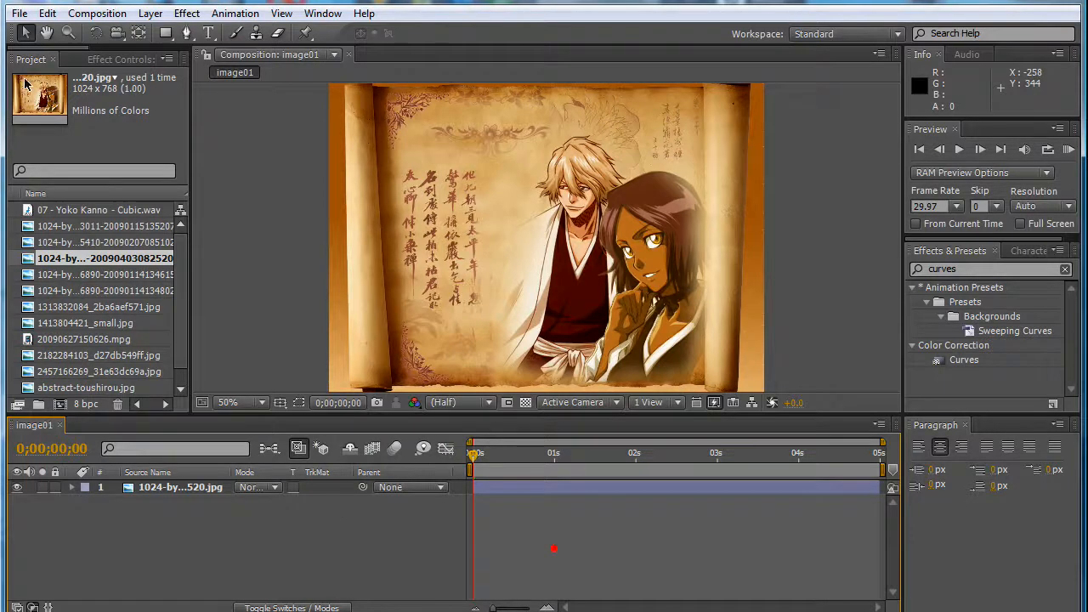
Review the pixel aspect ratio options and other basic settings of the image01 composition, then leave them without changes.
left_click(97, 13)
left_click(153, 56)
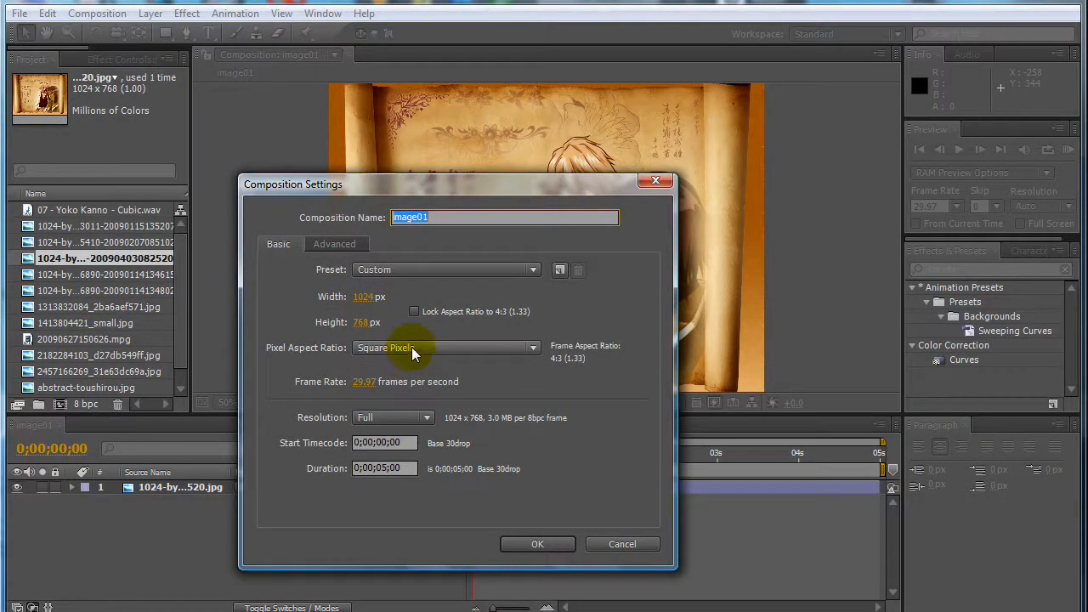
left_click(411, 346)
left_click(467, 366)
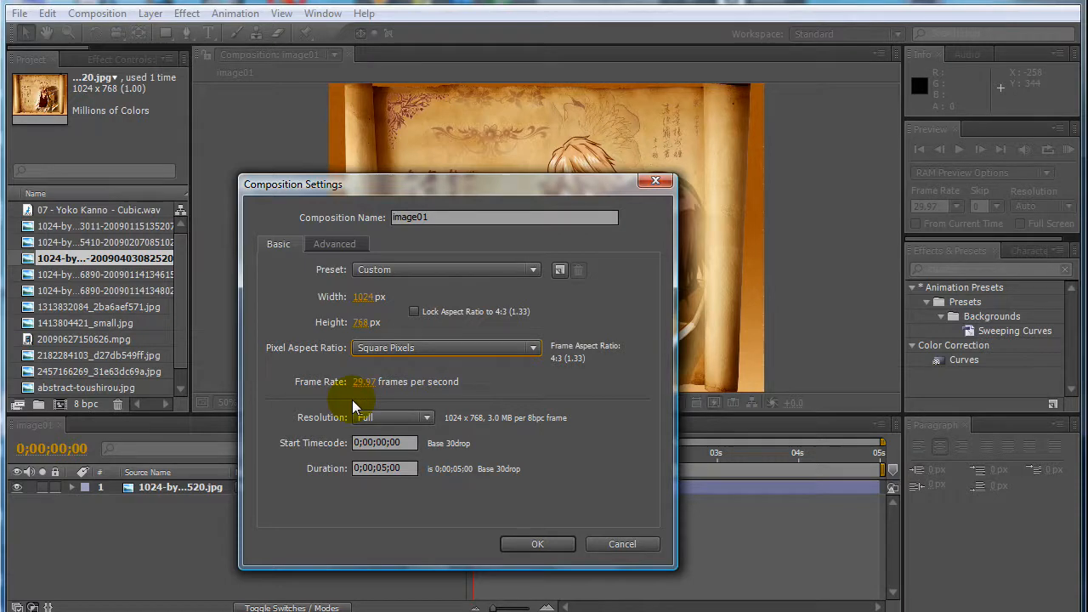
left_click(627, 549)
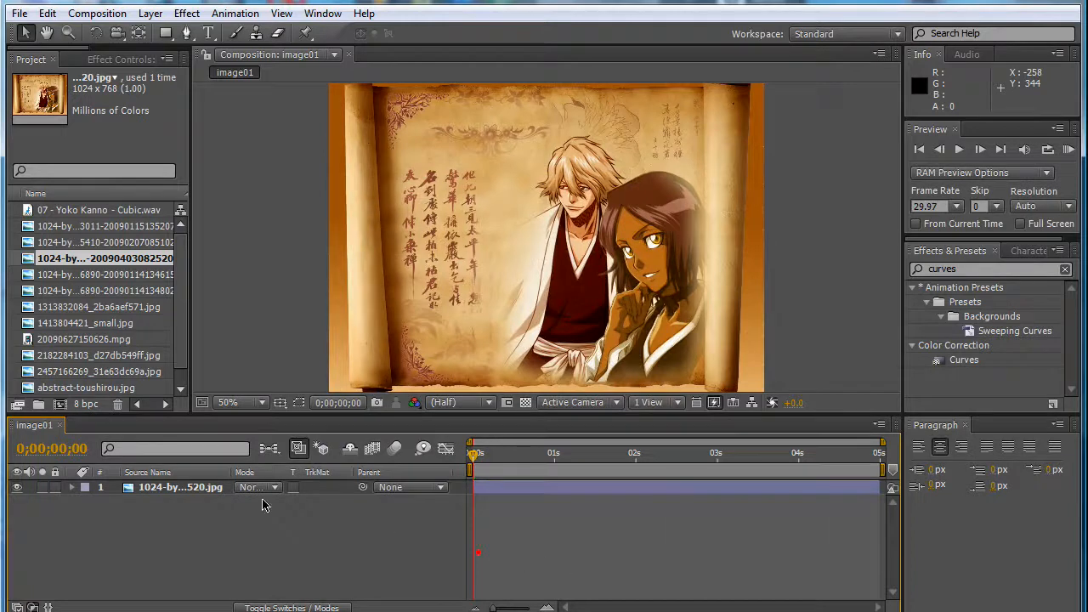
Delete the image layer from image01 and add the video 20090627150626.mpg as a layer instead.
left_click(214, 496)
key("Delete")
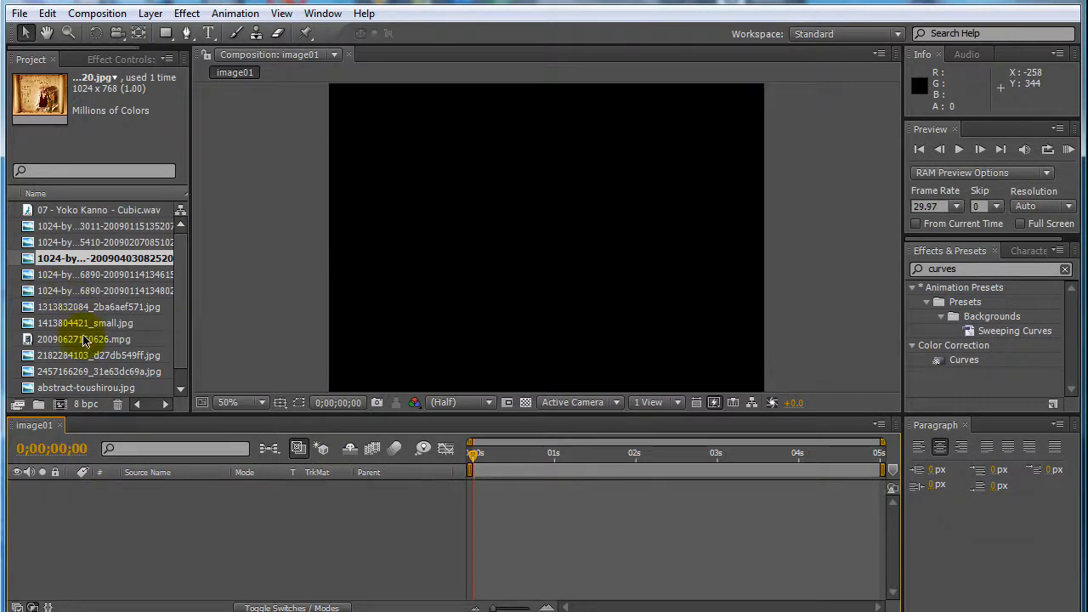
left_click_drag(85, 340, 82, 510)
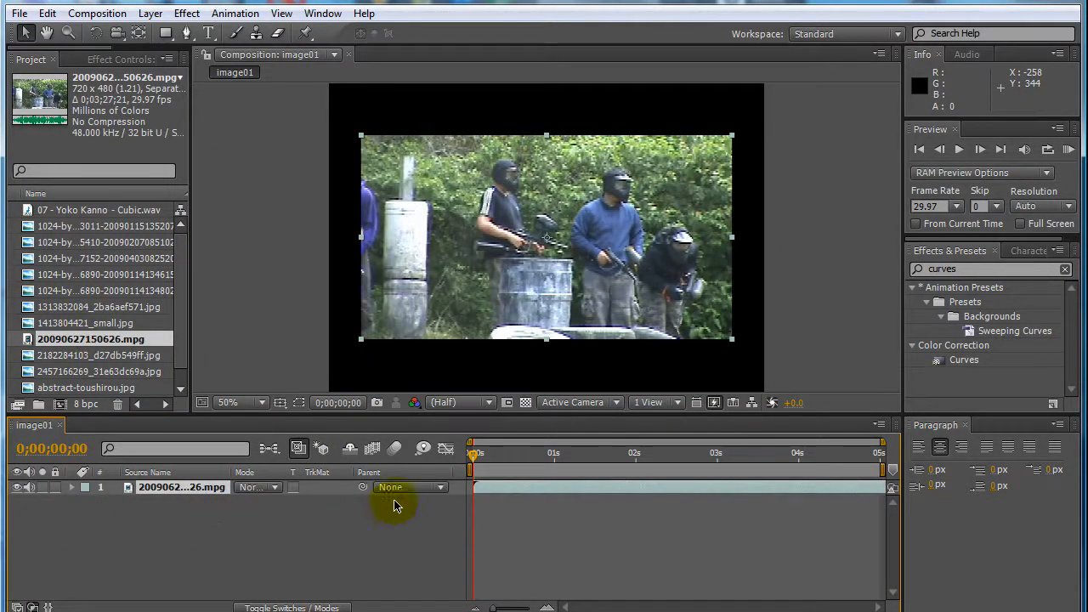
Move the video layer slightly and scale it up until it covers the whole composition frame, then deselect it.
left_click_drag(596, 298, 606, 277)
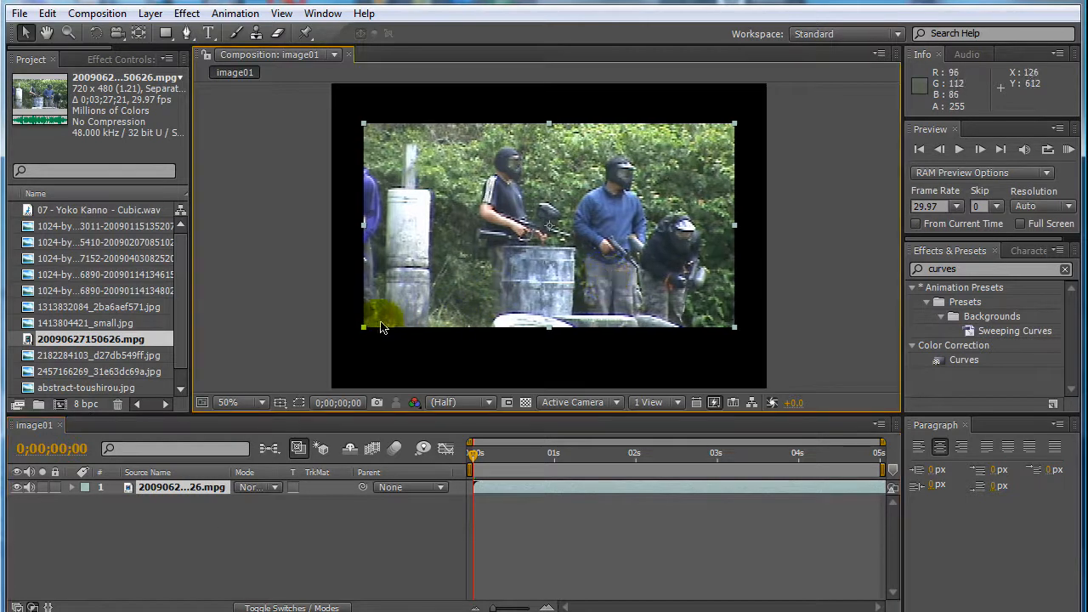
scroll(454, 272, "down", 2)
left_click_drag(423, 298, 414, 345)
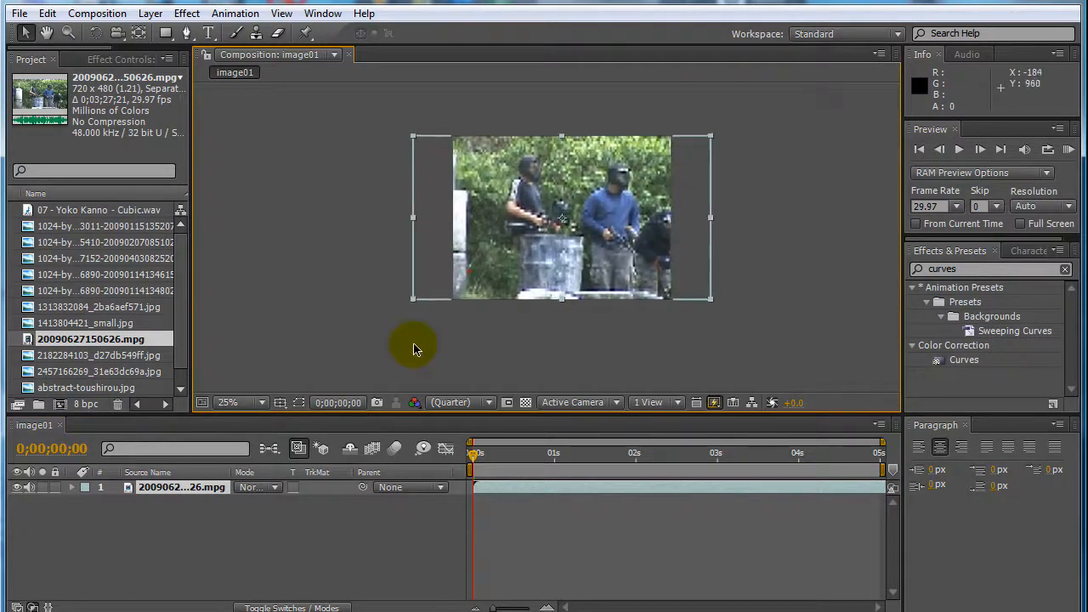
left_click(517, 360)
key("period")
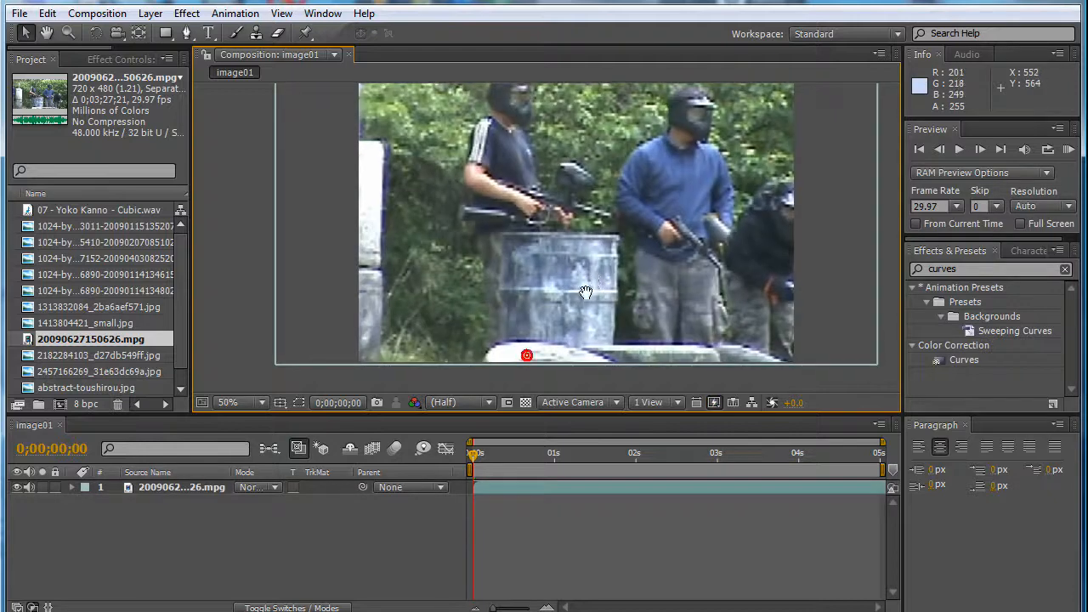
left_click_drag(589, 285, 563, 329)
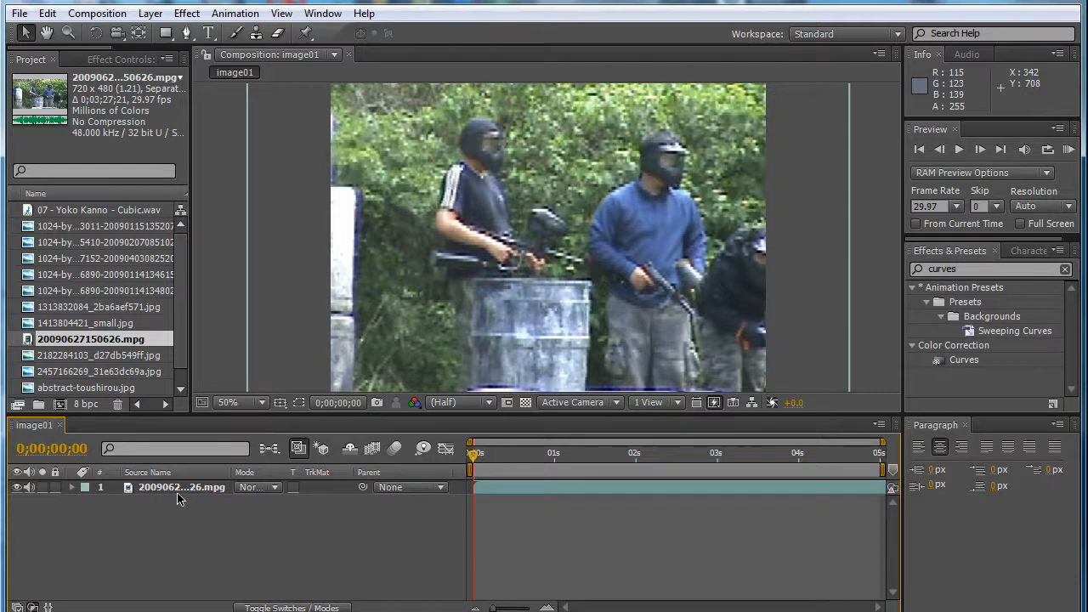
left_click(175, 494)
left_click(558, 530)
Scrub the current time to 0;00;00;13 and watch a RAM preview of the video with its sound.
left_click_drag(485, 457, 510, 459)
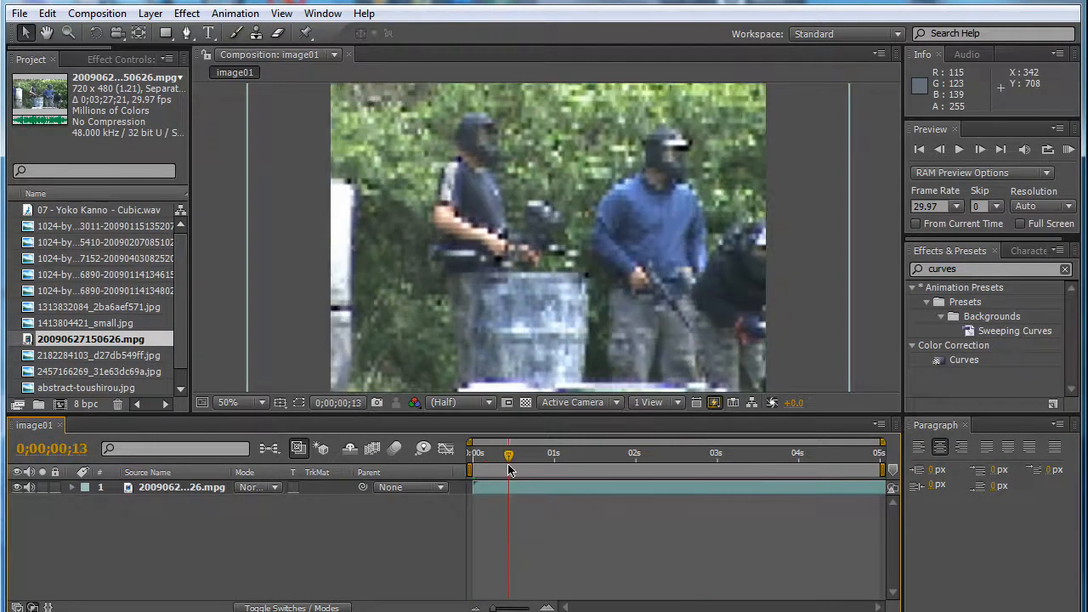
left_click(1070, 151)
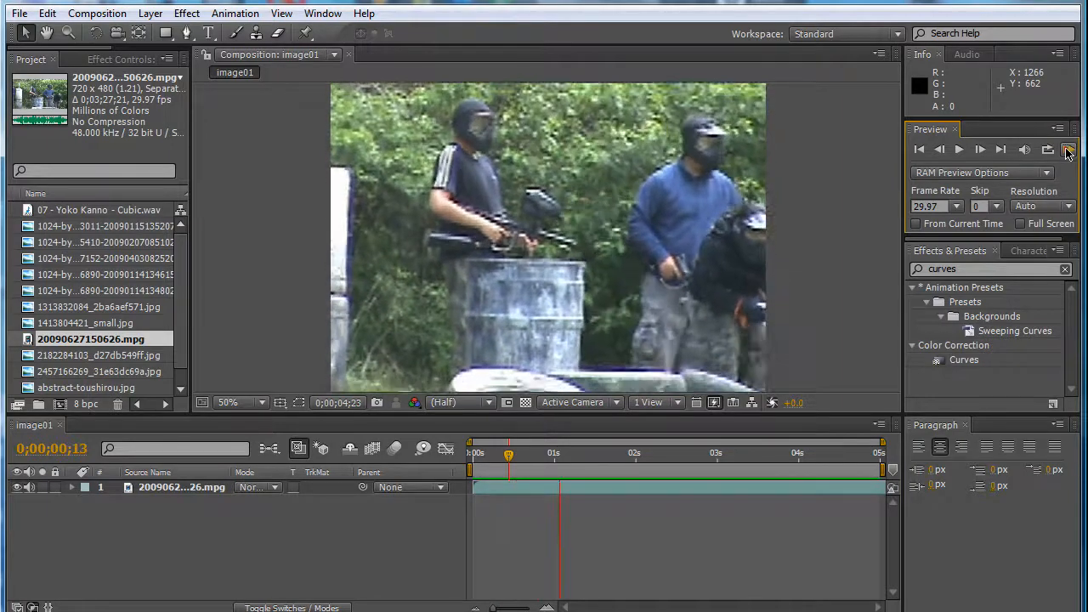
left_click(1070, 151)
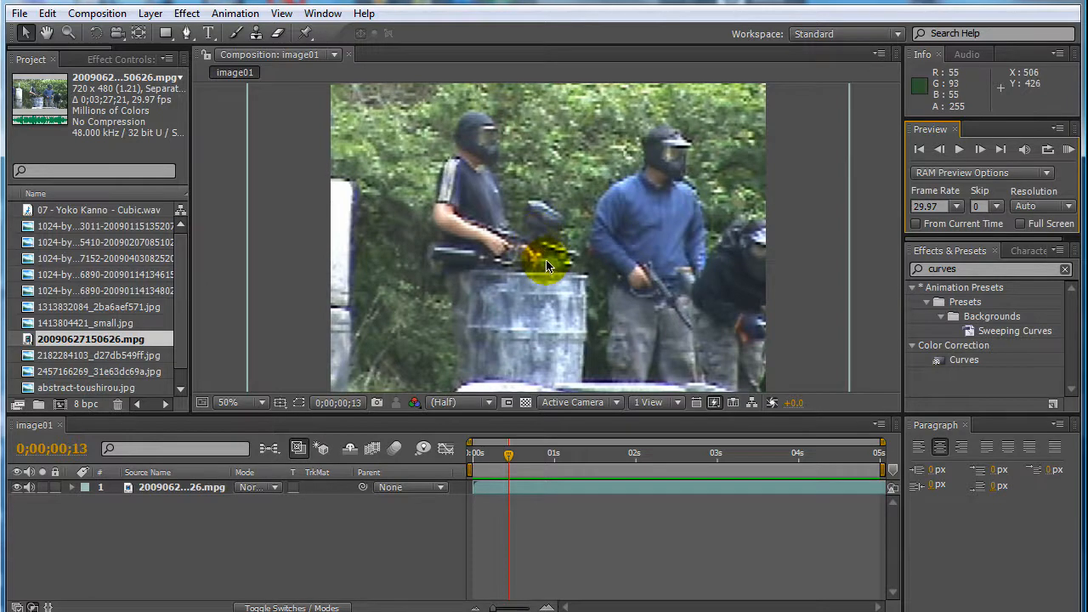
Make the composition viewer taller by reducing the height of the timeline area.
scroll(547, 261, "down", 2)
scroll(547, 262, "up", 2)
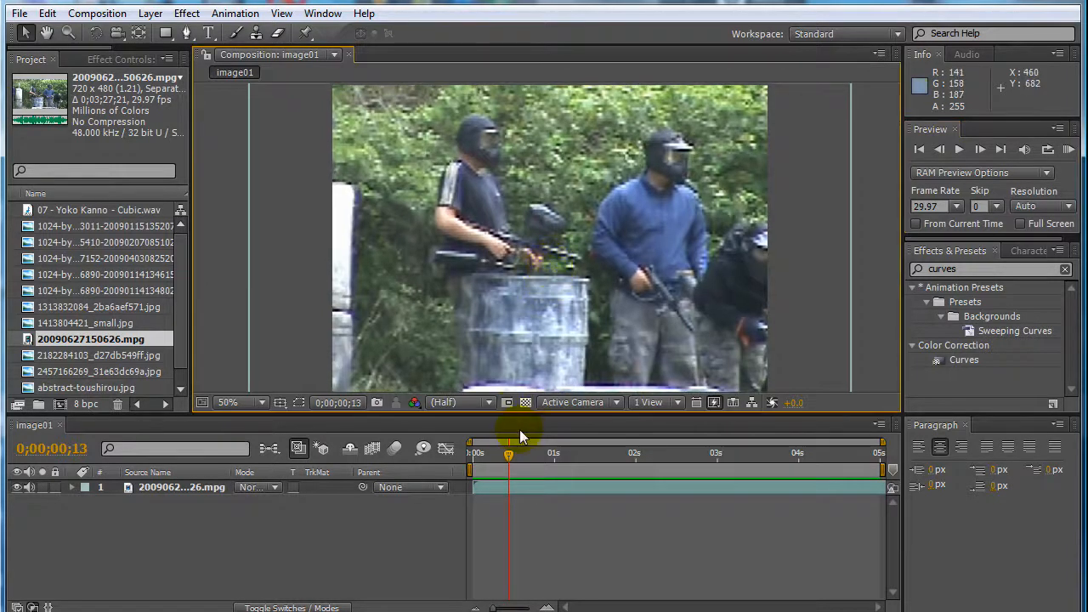
left_click_drag(525, 416, 524, 440)
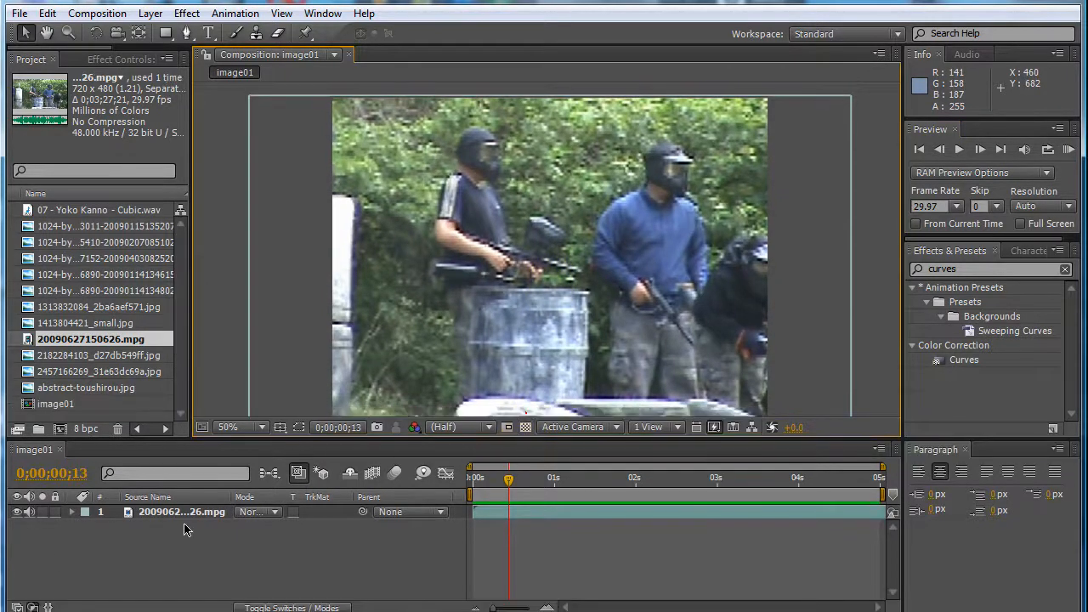
Hide the video layer's picture, toggling its visibility a few times, and run a RAM preview with only its audio enabled.
left_click(17, 512)
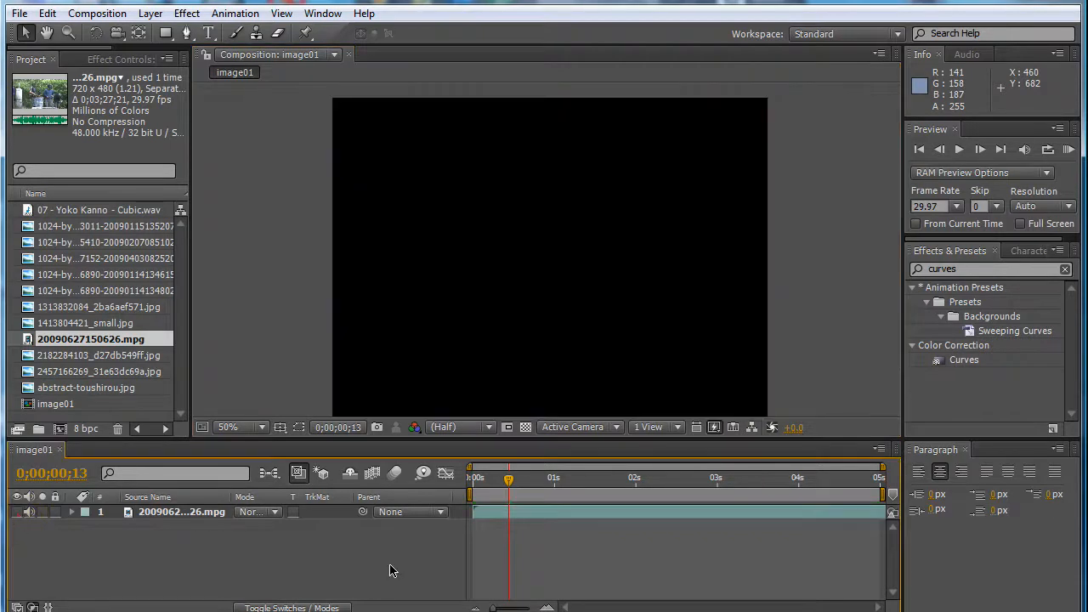
left_click(17, 512)
left_click(17, 511)
left_click(17, 512)
left_click(17, 512)
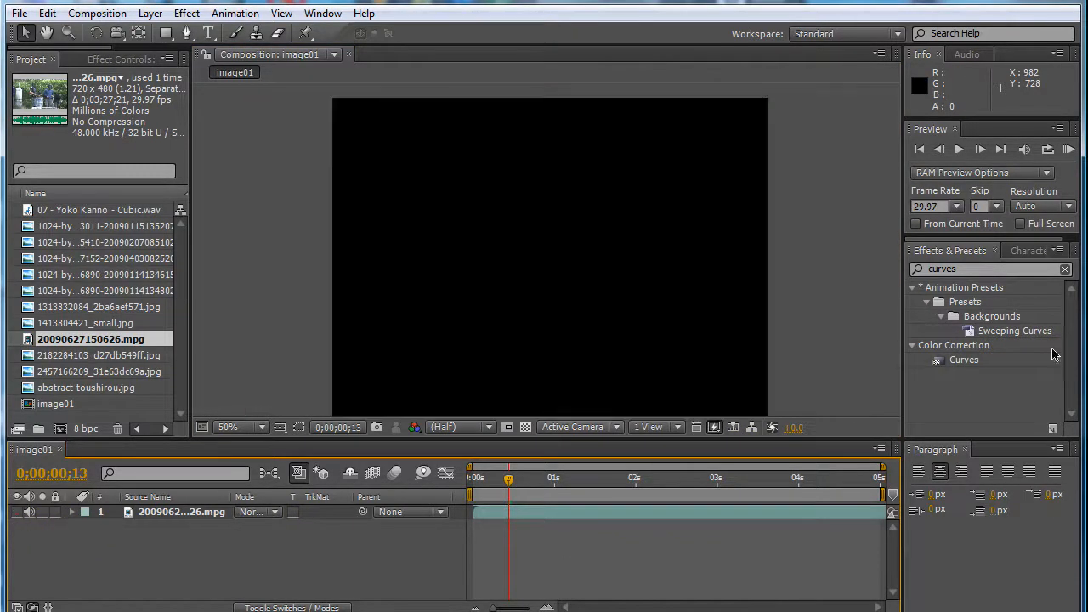
left_click(1068, 150)
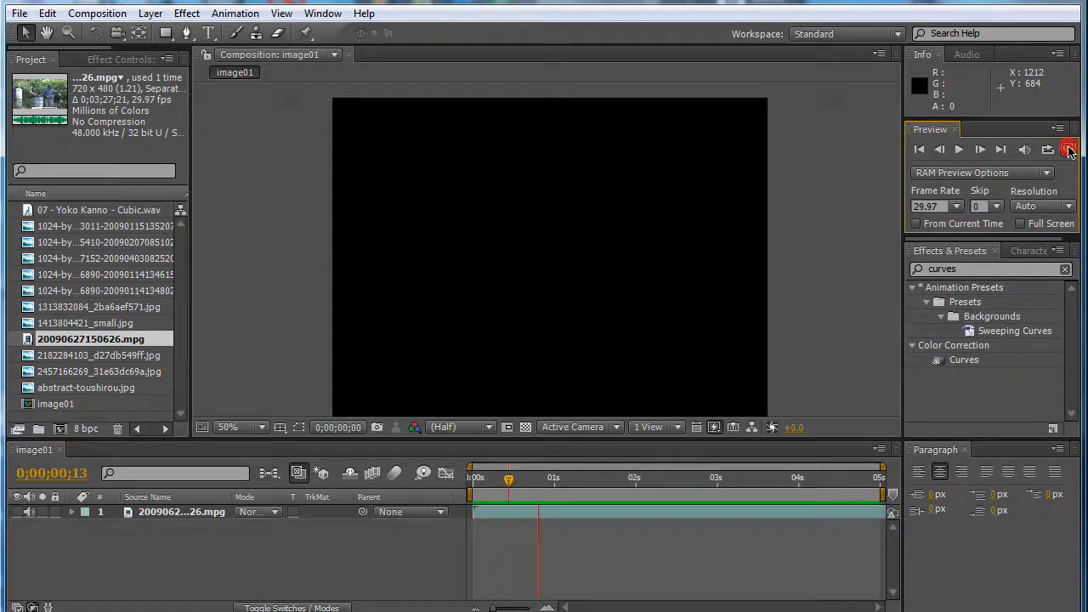
left_click(1070, 150)
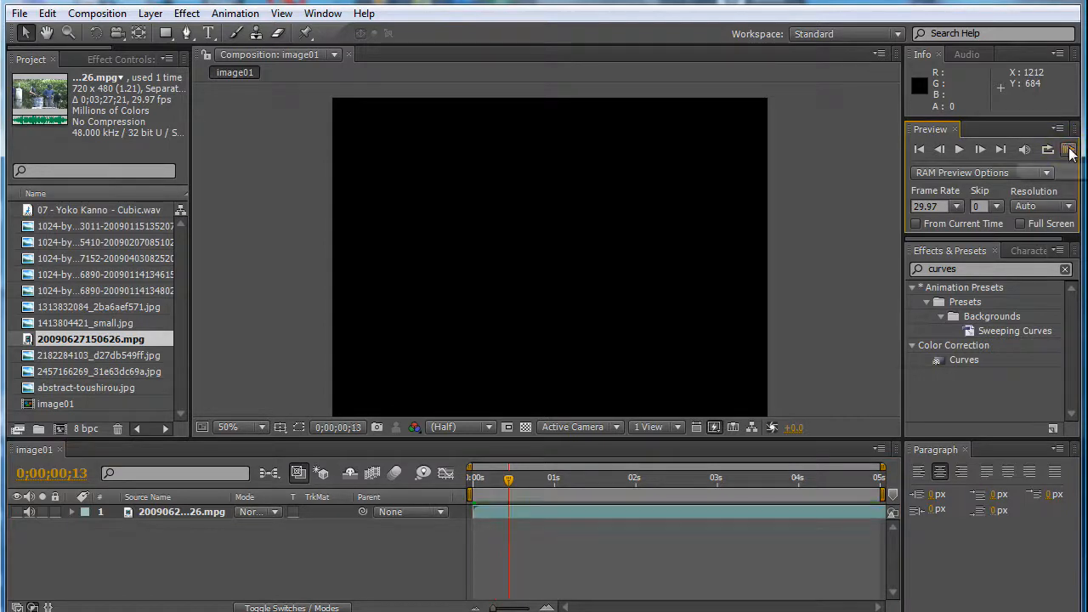
Mute the video layer's audio, show its picture again, and run a RAM preview without sound.
left_click(26, 513)
left_click(17, 512)
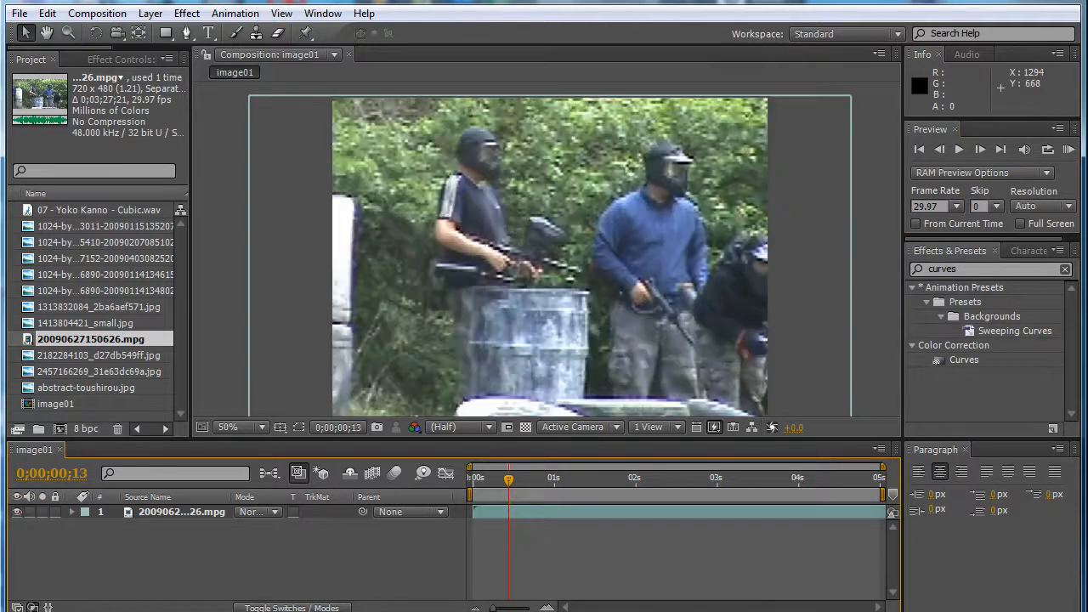
left_click(1069, 149)
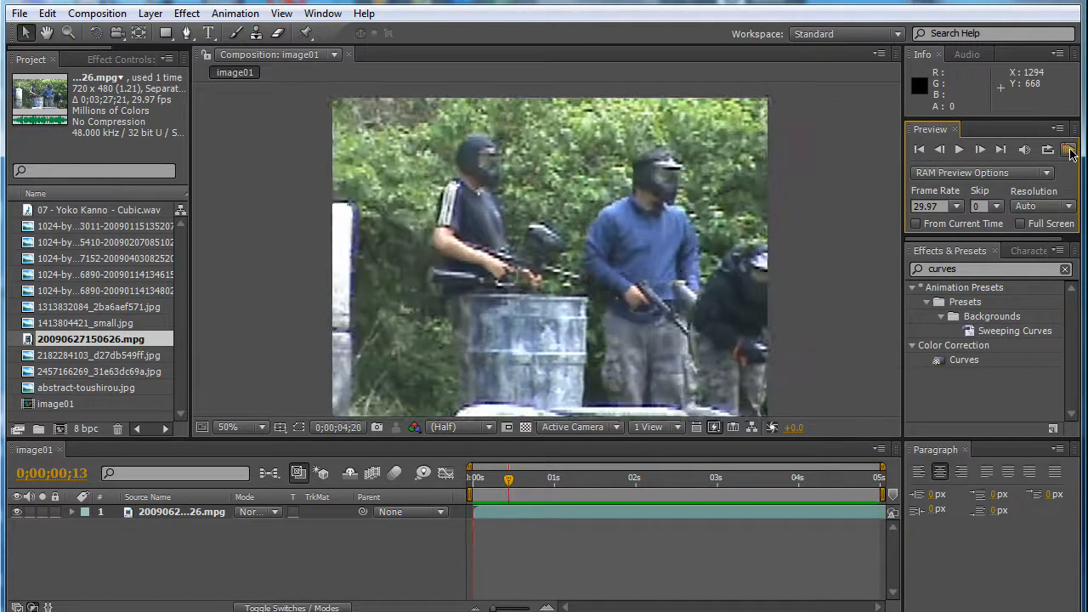
left_click(1068, 150)
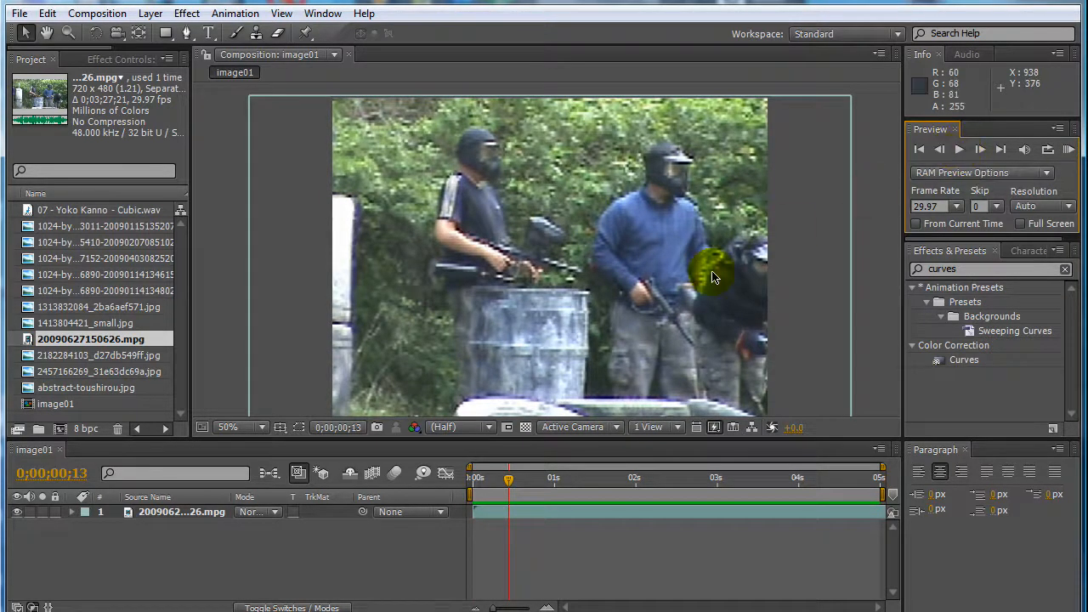
Play the composition with standard playback and scrub the current time to 0;00;01;24.
scroll(742, 291, "down", 1)
scroll(654, 285, "up", 1)
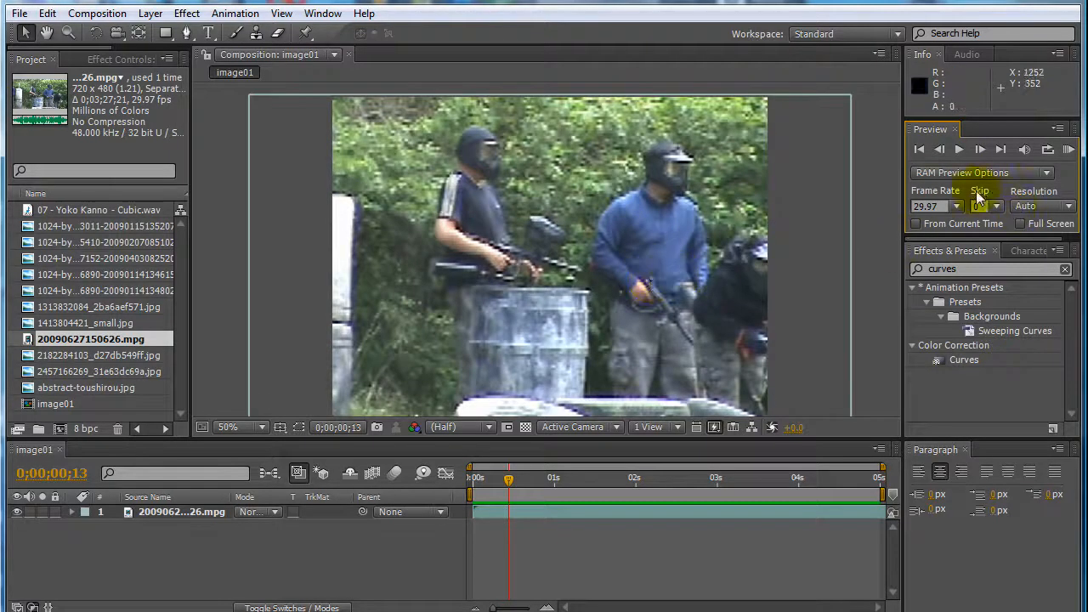
left_click(957, 150)
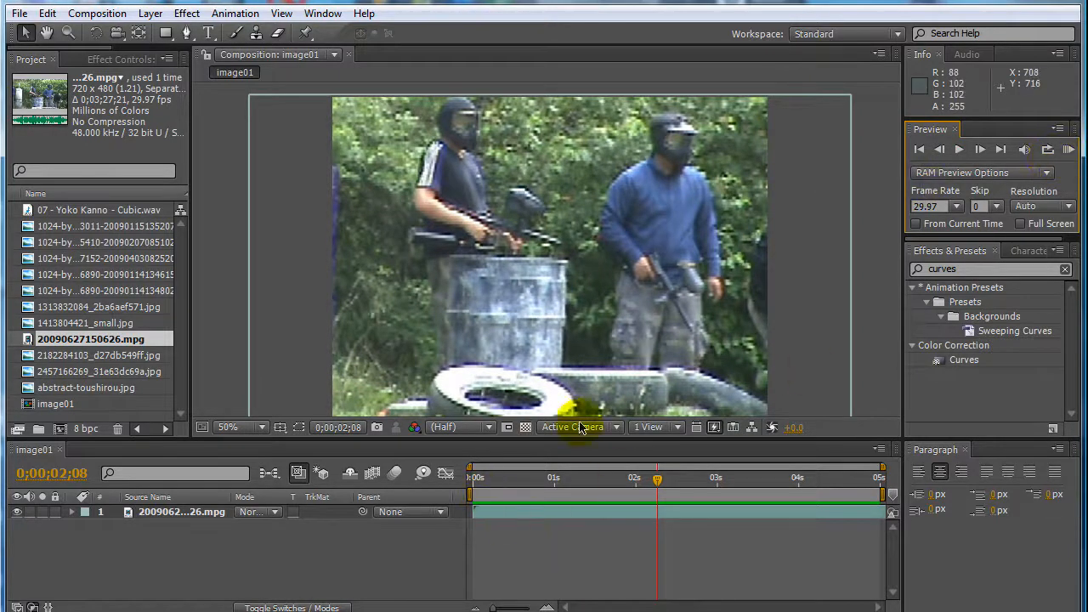
left_click_drag(513, 482, 621, 502)
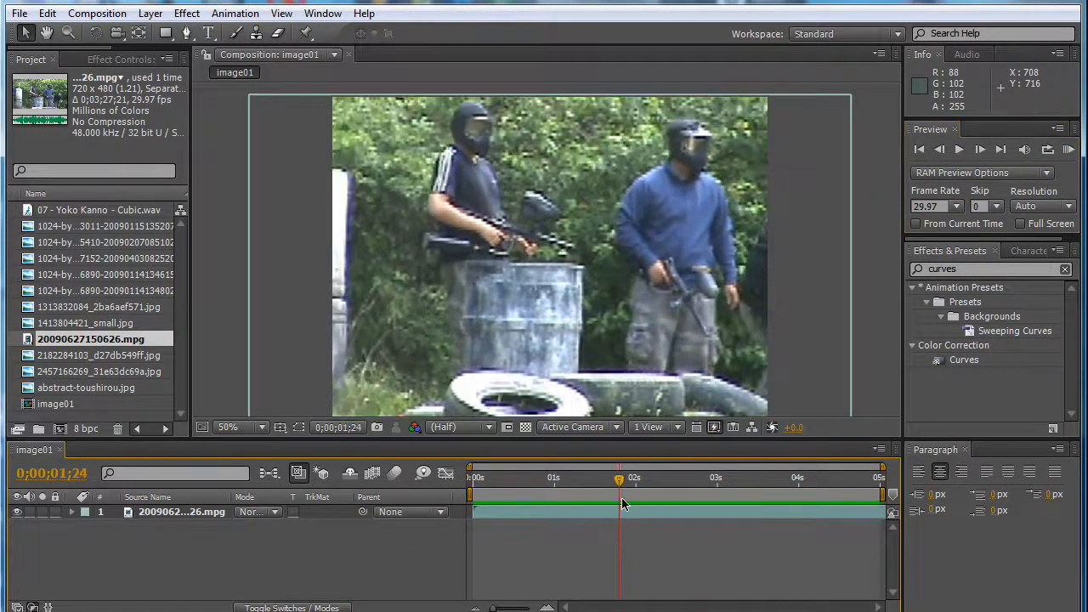
Delete the video layer from the composition and remove the image ending in 20090403082520.jpg from the project.
left_click(188, 513)
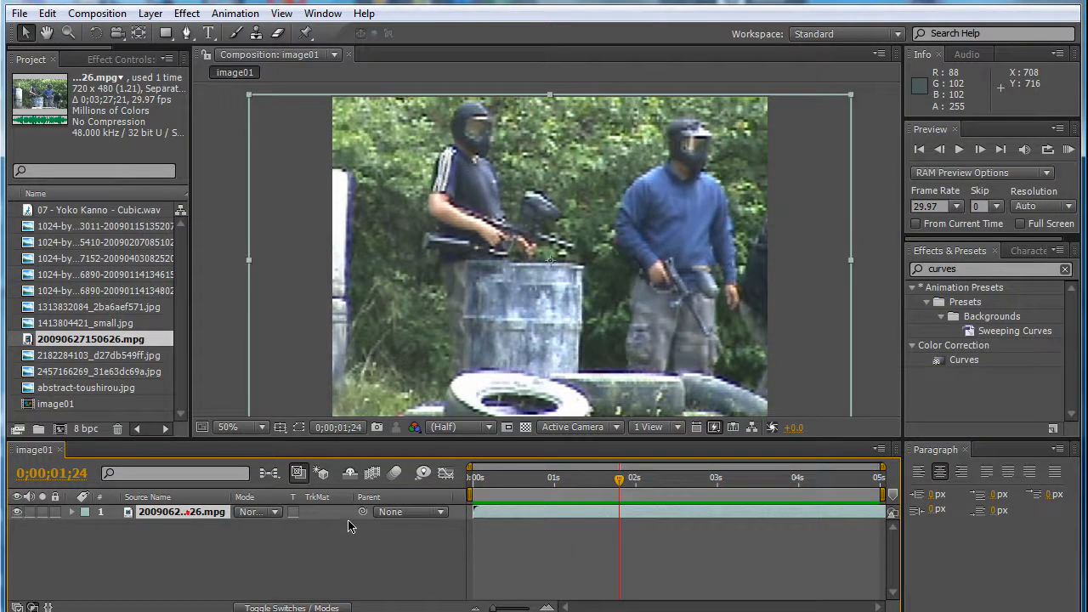
key("Delete")
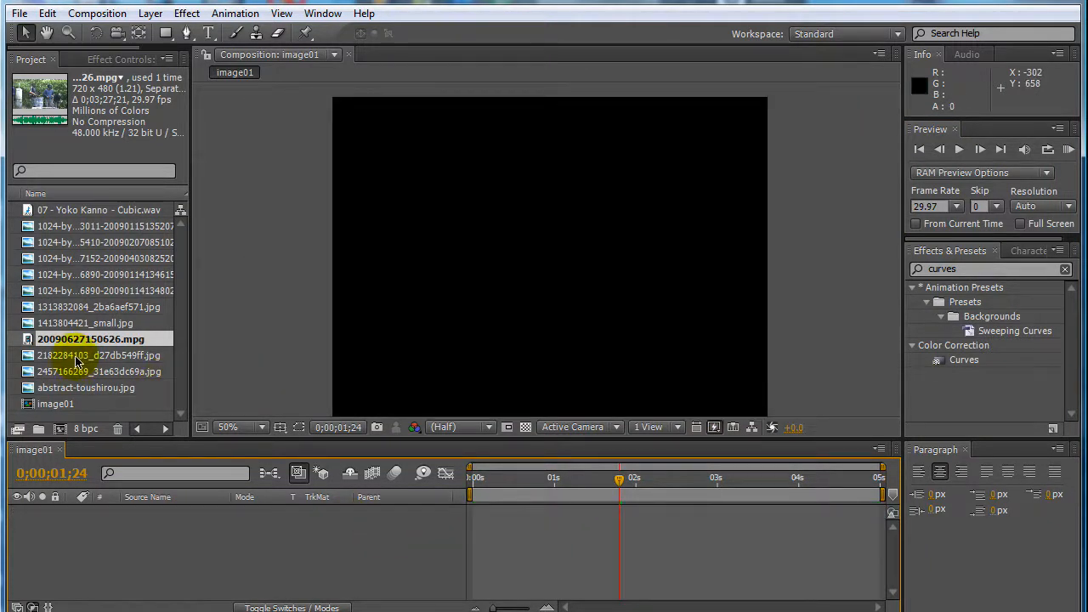
left_click(83, 260)
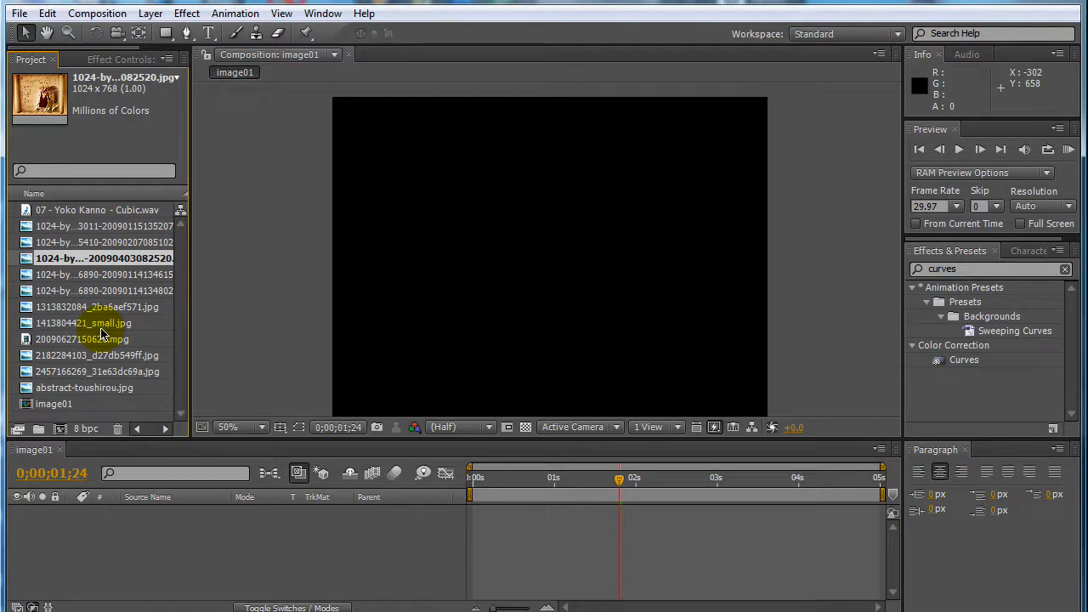
key("Delete")
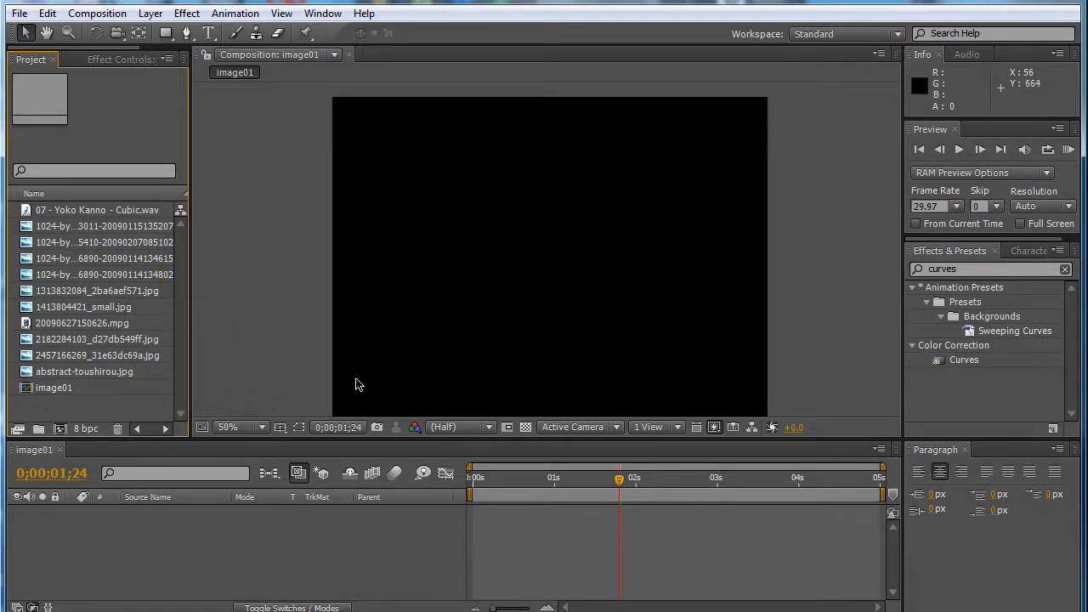
Add the image ending in 20090114134802.jpg to the emptied composition as a layer.
left_click_drag(94, 274, 213, 536)
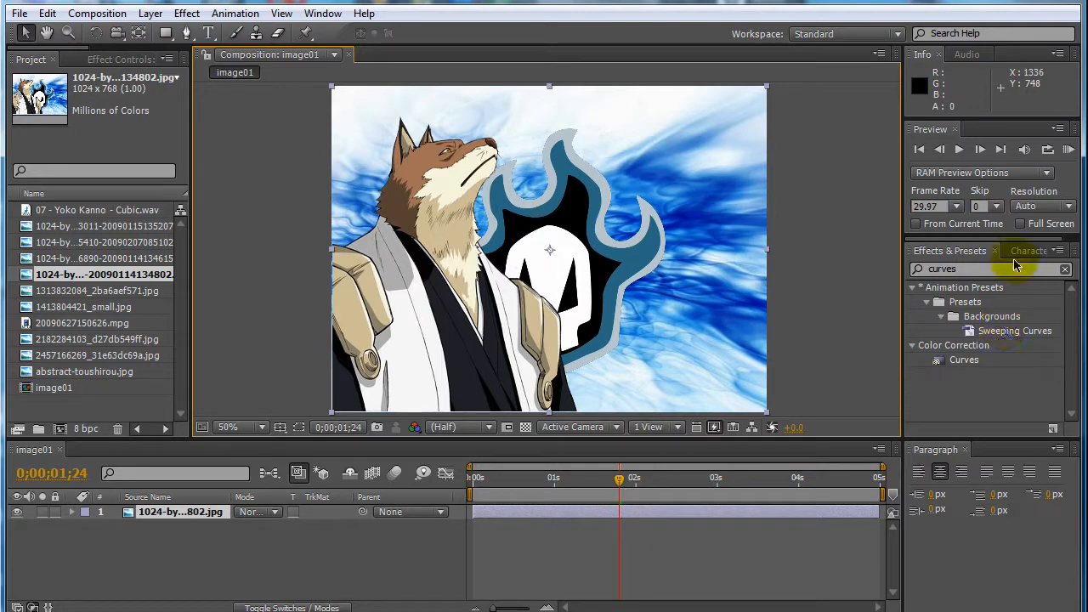
Review the RAM preview option sets and the frame rates available for previewing.
left_click(1049, 173)
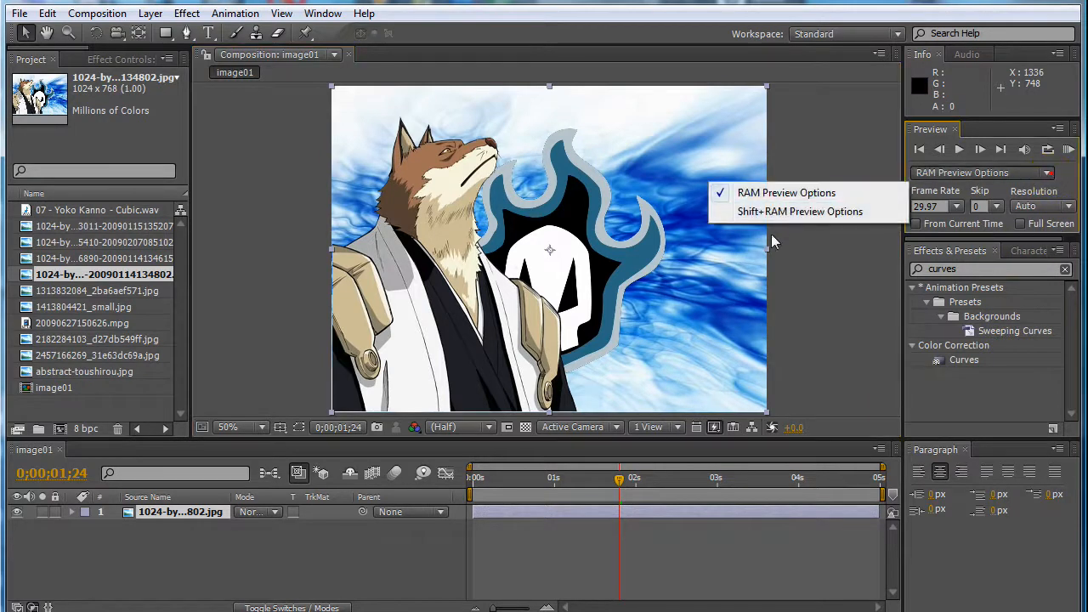
left_click(831, 274)
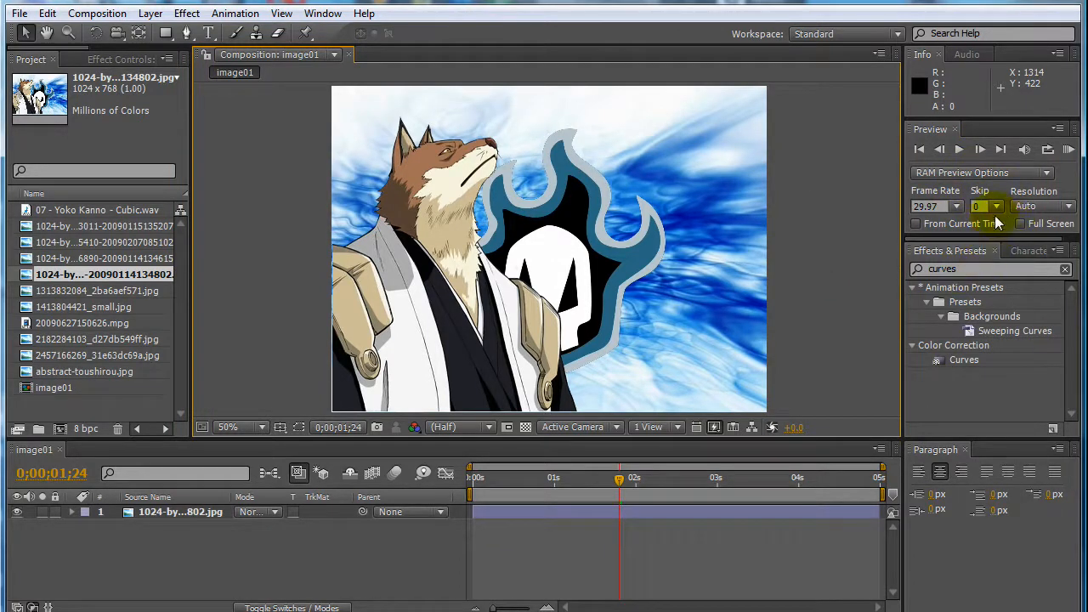
left_click(939, 205)
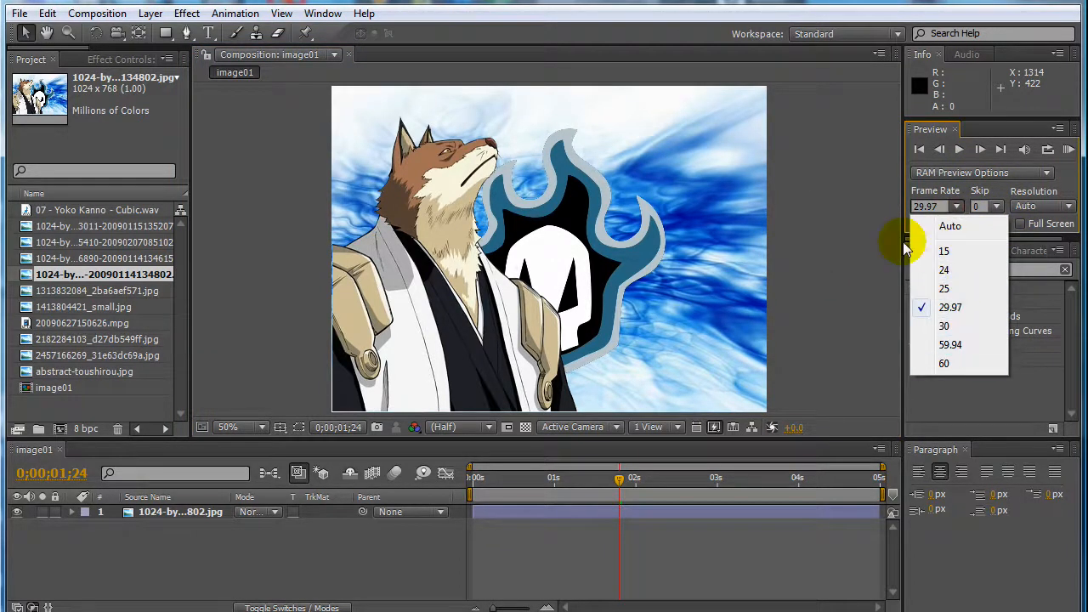
left_click(906, 246)
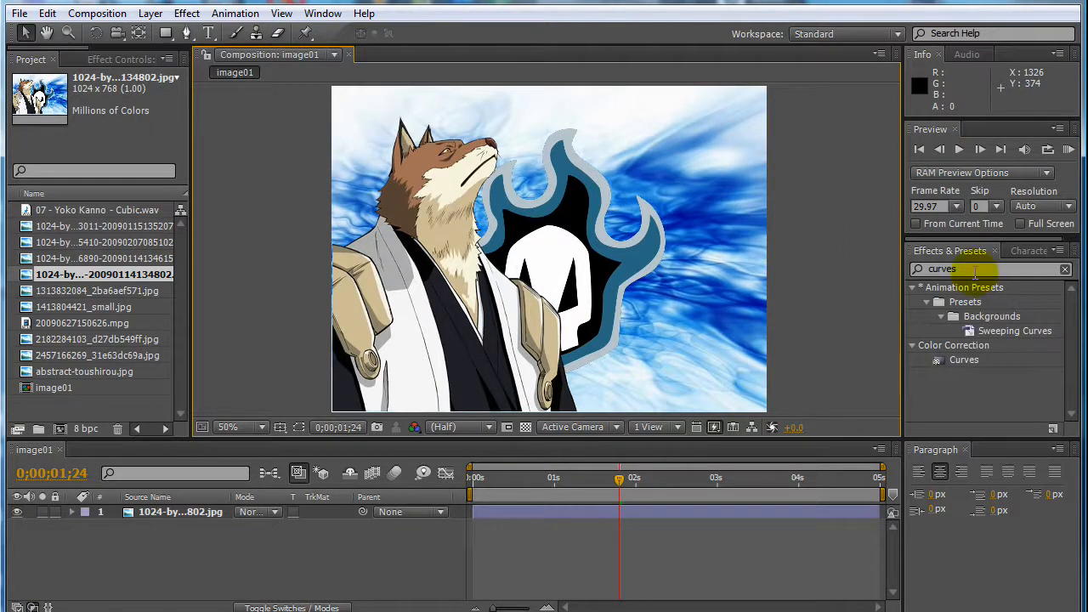
Search the effects and presets for "hue" and "curve", and clear the search to list all categories.
double_click(975, 269)
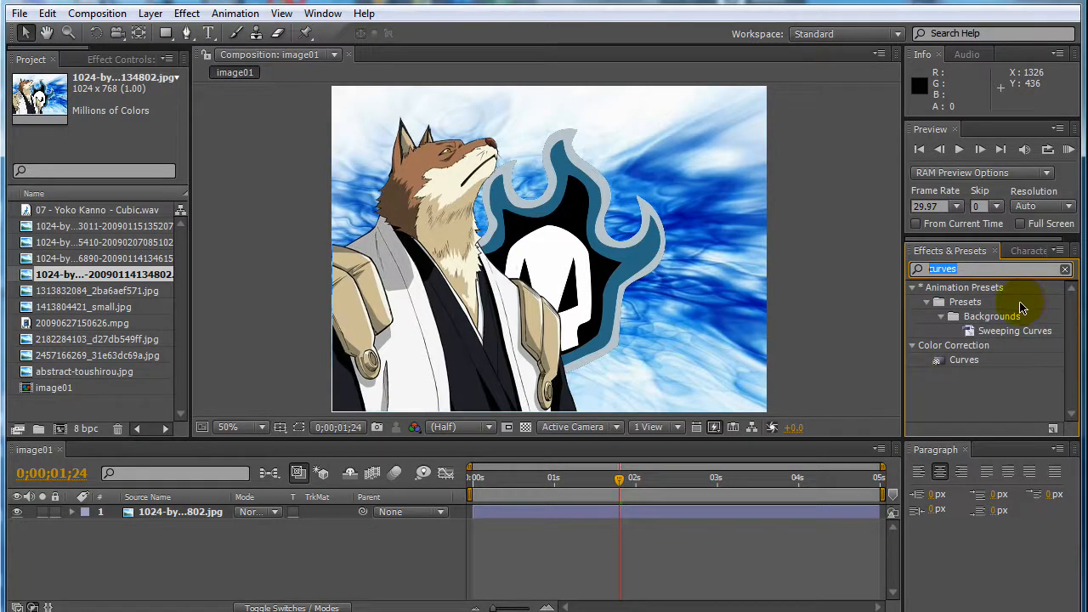
type("hue")
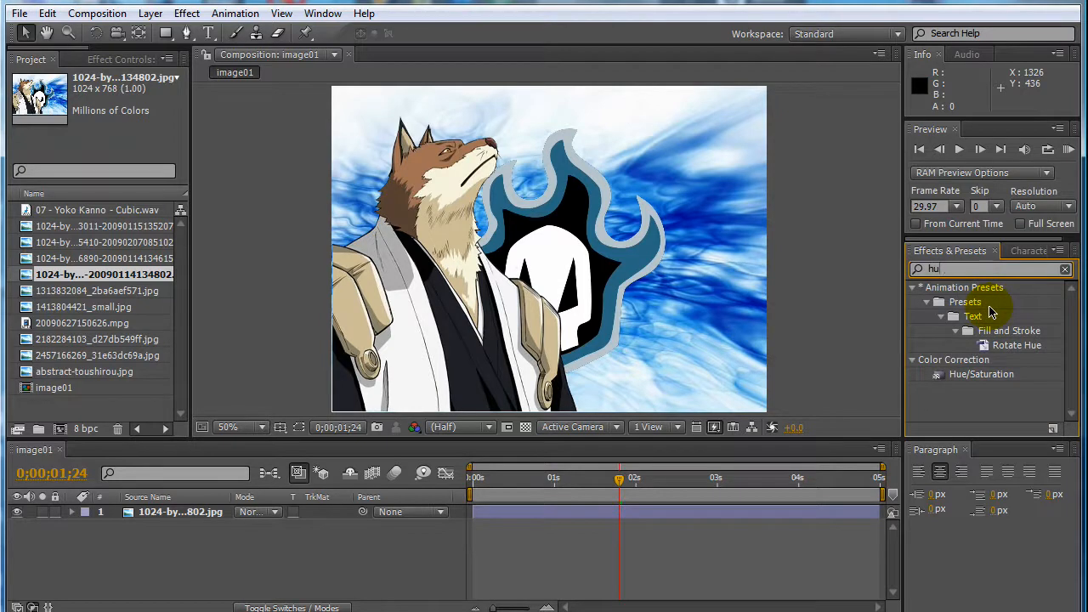
key("BackSpace")
key("BackSpace")
type("curve")
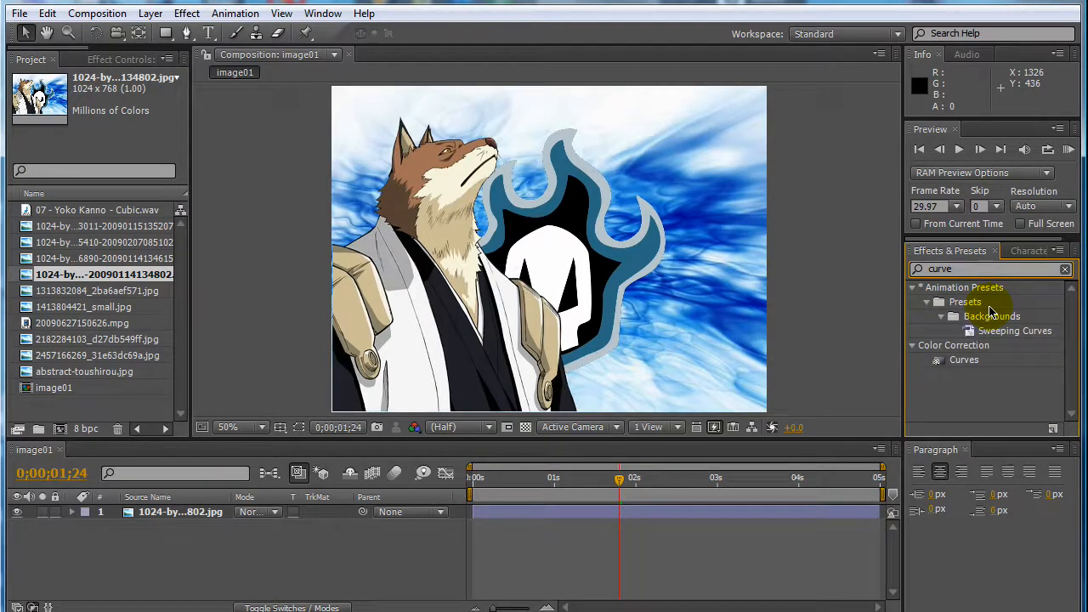
left_click(927, 269)
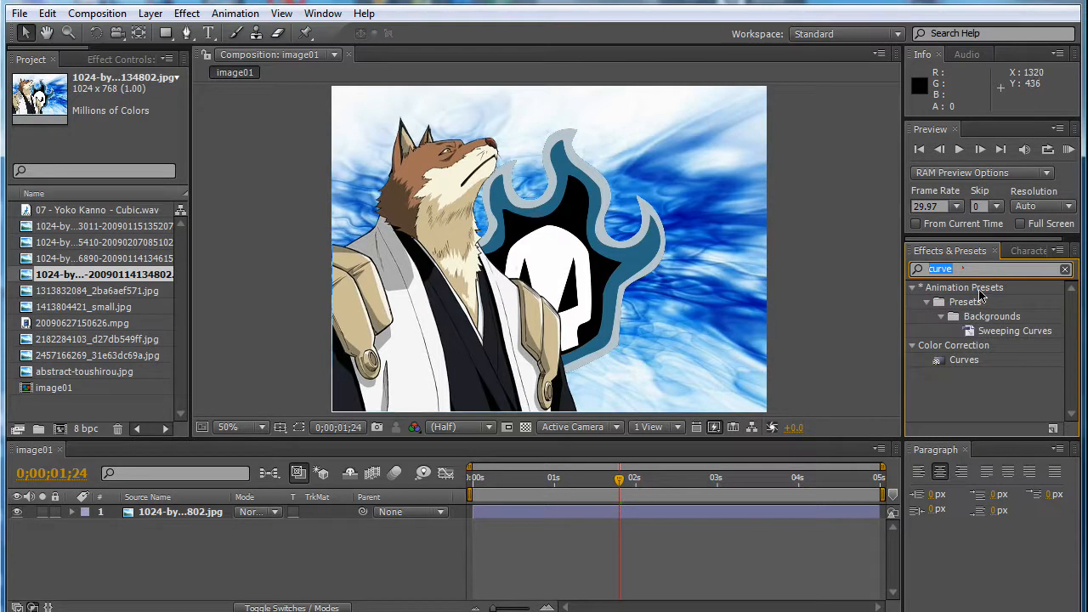
key("BackSpace")
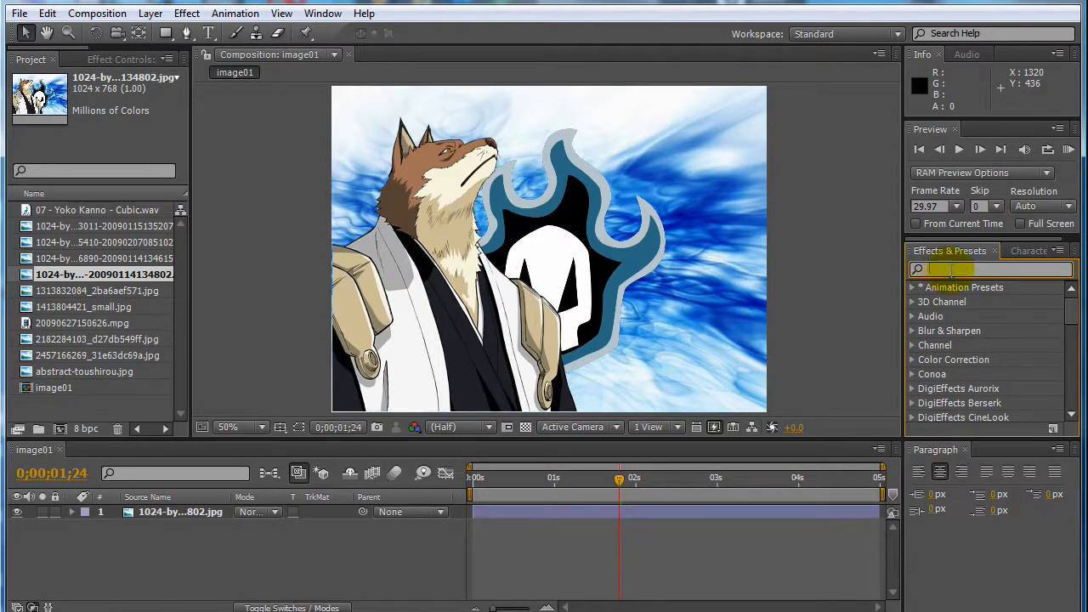
Bring up the character settings and delete the image layer from the composition.
left_click(1028, 252)
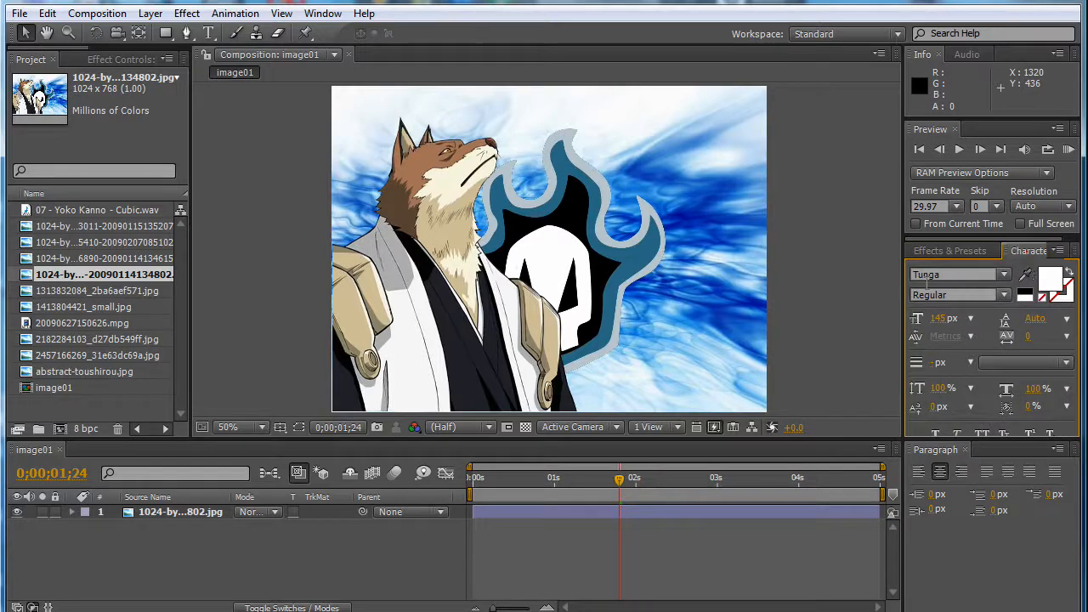
left_click(203, 513)
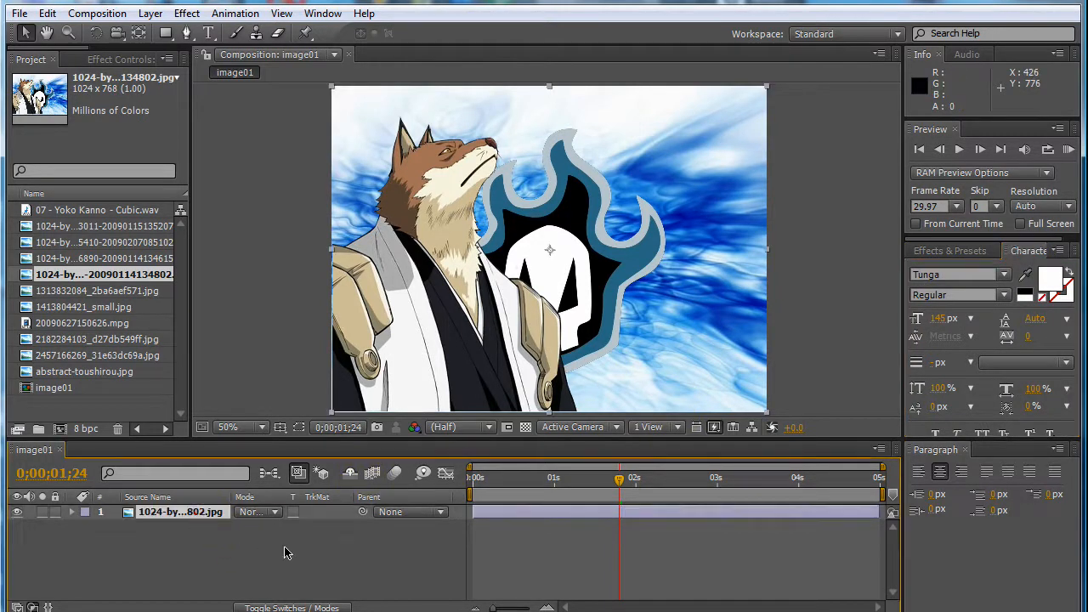
key("Delete")
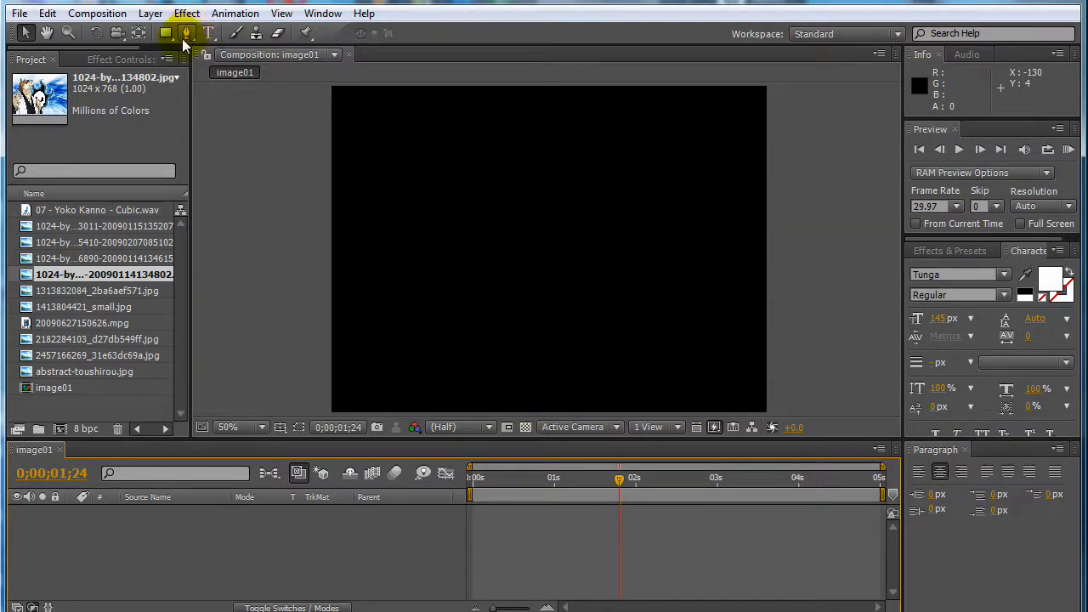
Create a text layer reading "text" and move it to about the centre of the composition.
left_click(208, 32)
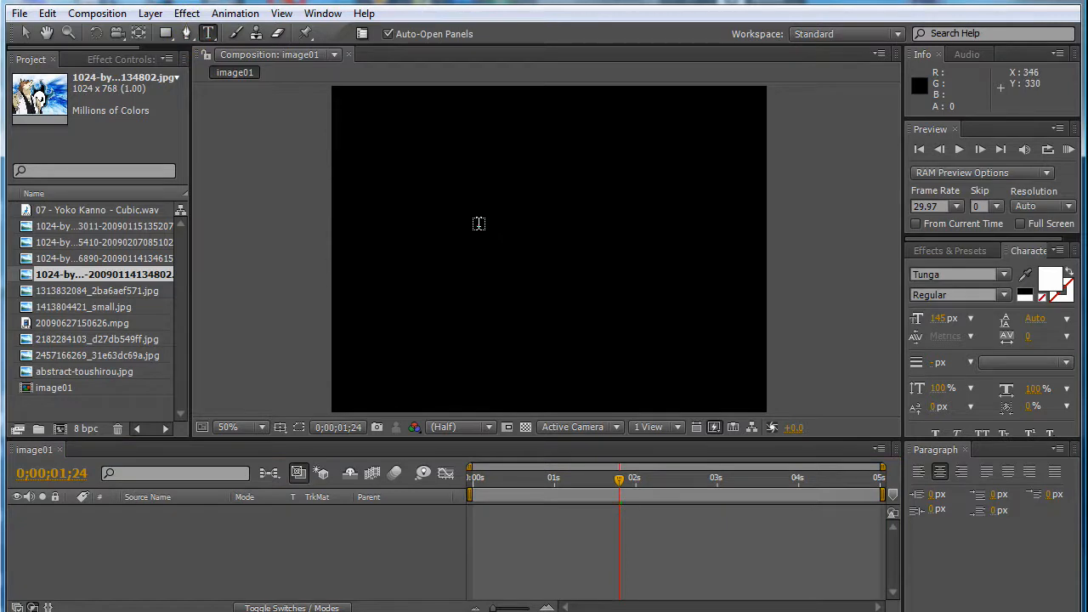
left_click(479, 223)
type("text")
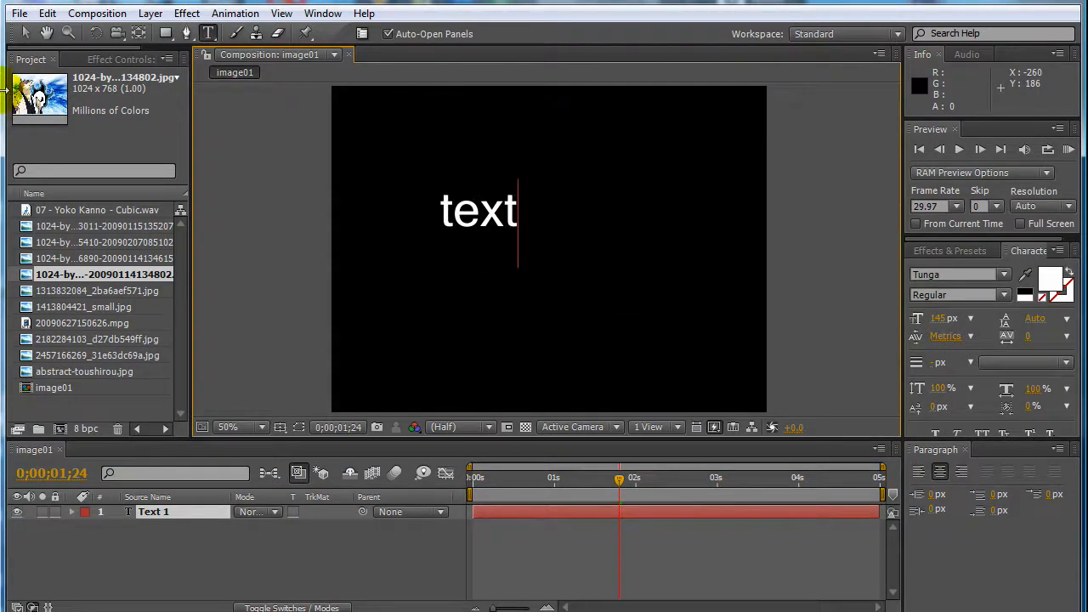
left_click(24, 32)
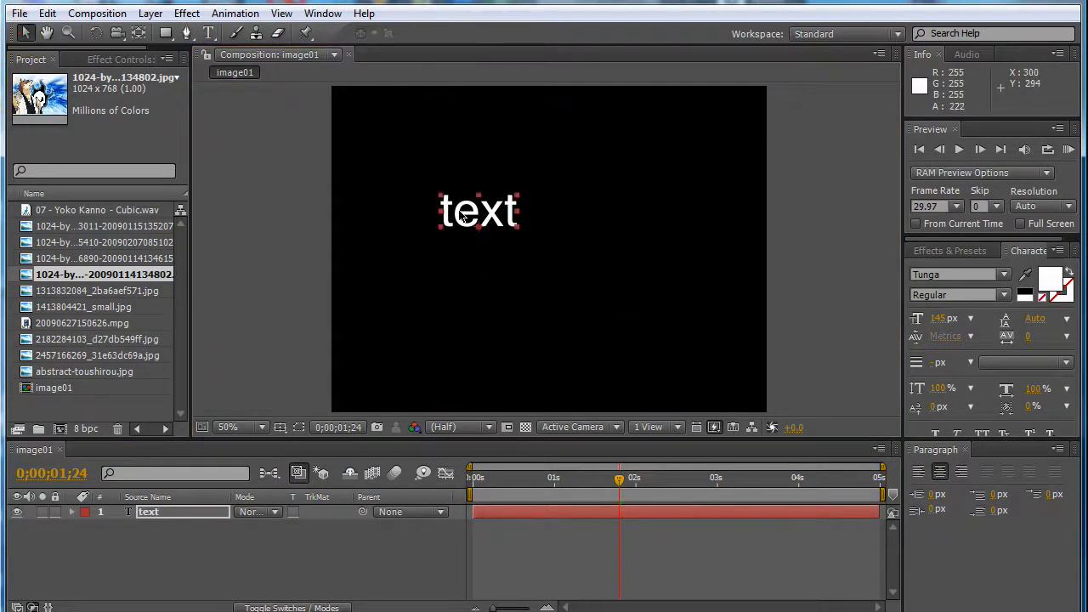
left_click_drag(465, 216, 538, 257)
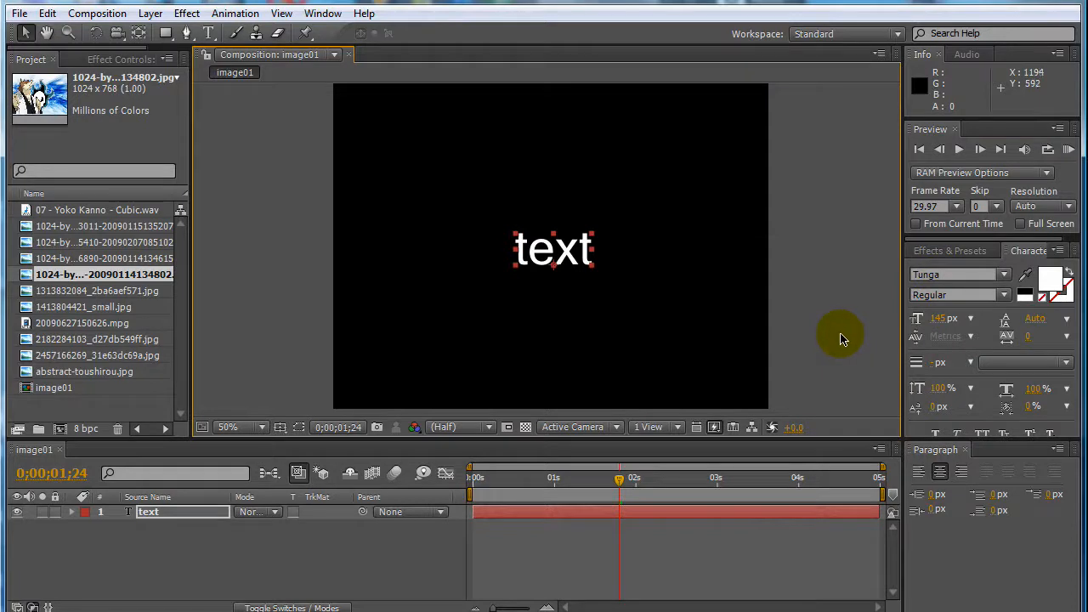
Browse through the fonts for the text layer and set it to Terminator Real NFI.
left_click(952, 279)
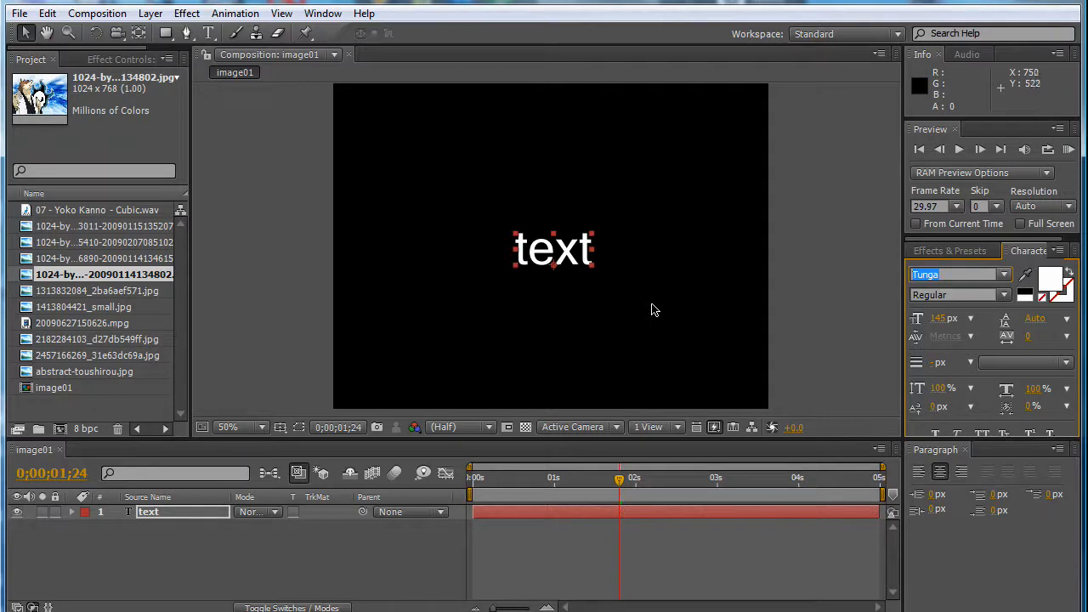
key("Down")
key("Down")
key("Down")
key("Up")
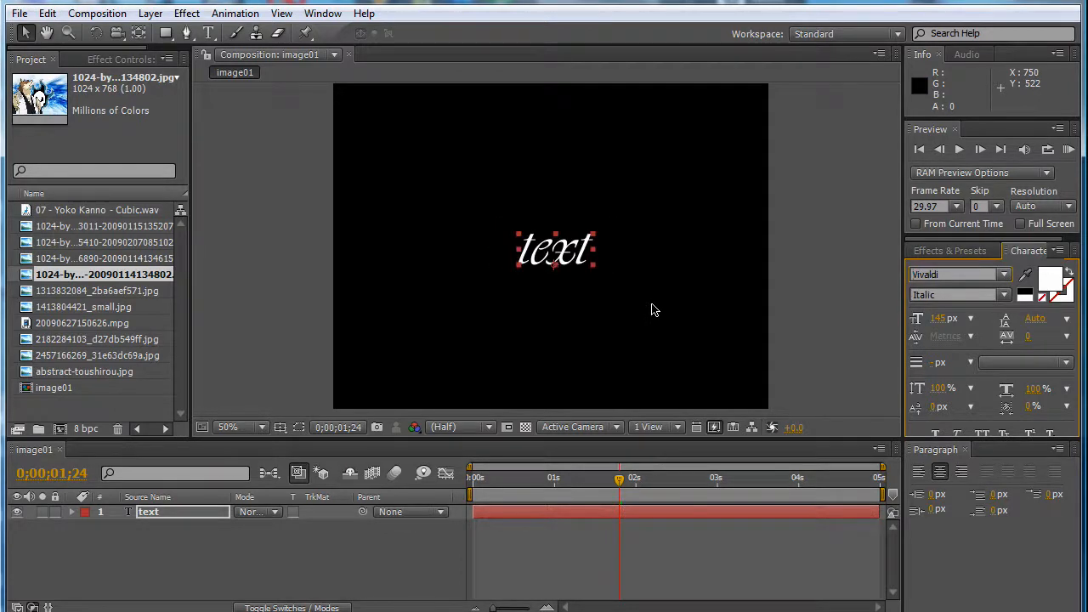
key("Up")
key("Up")
key("Up")
key("Up")
key("Up")
key("Up")
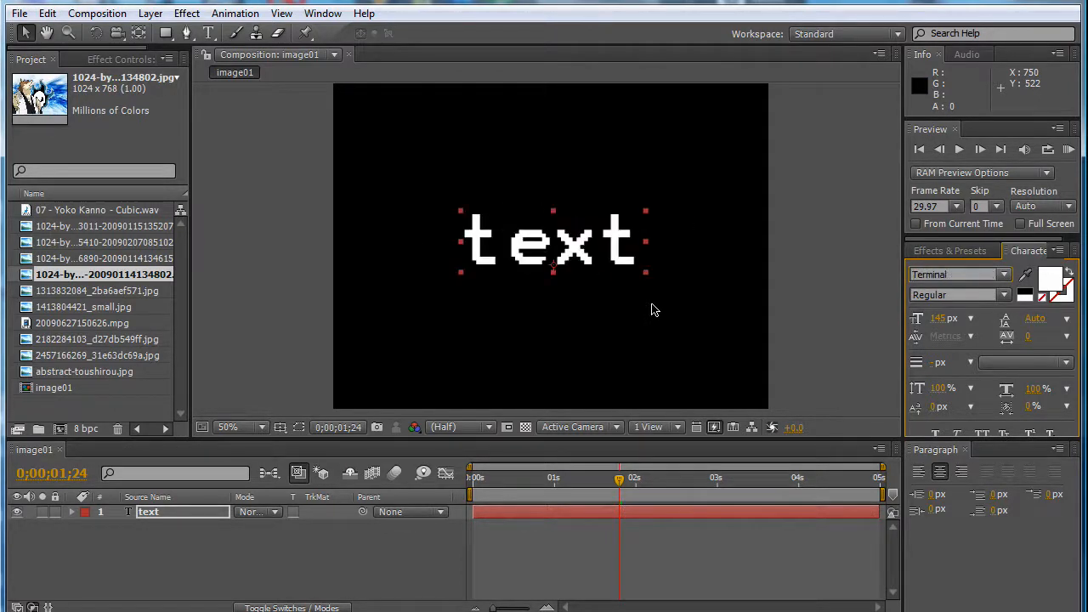
key("Down")
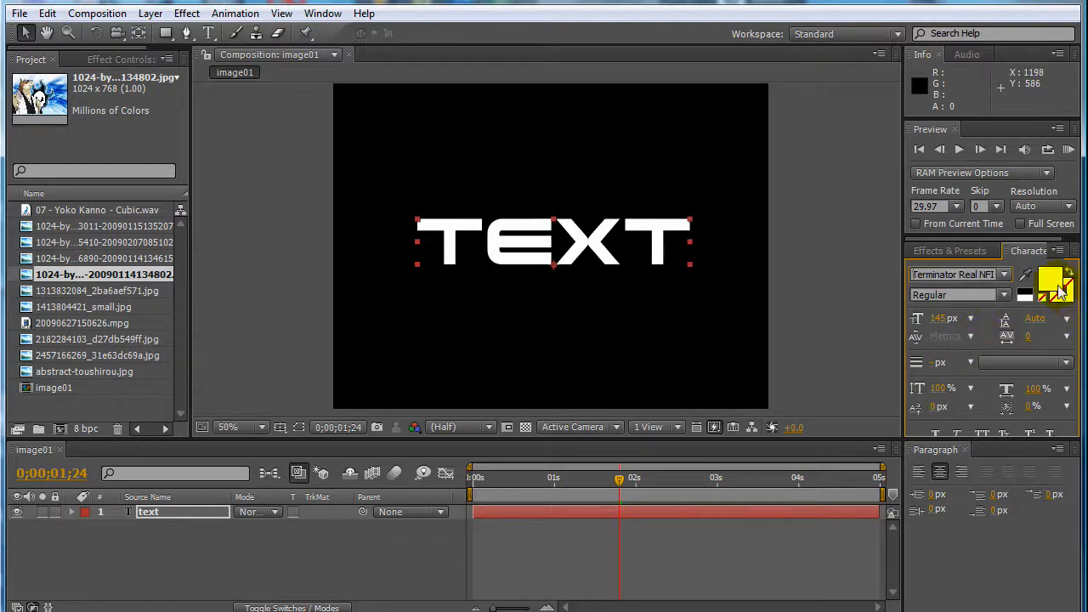
Set the text's fill colour to red and keep the font style at Regular.
left_click(1058, 284)
left_click_drag(617, 568, 651, 528)
left_click(786, 519)
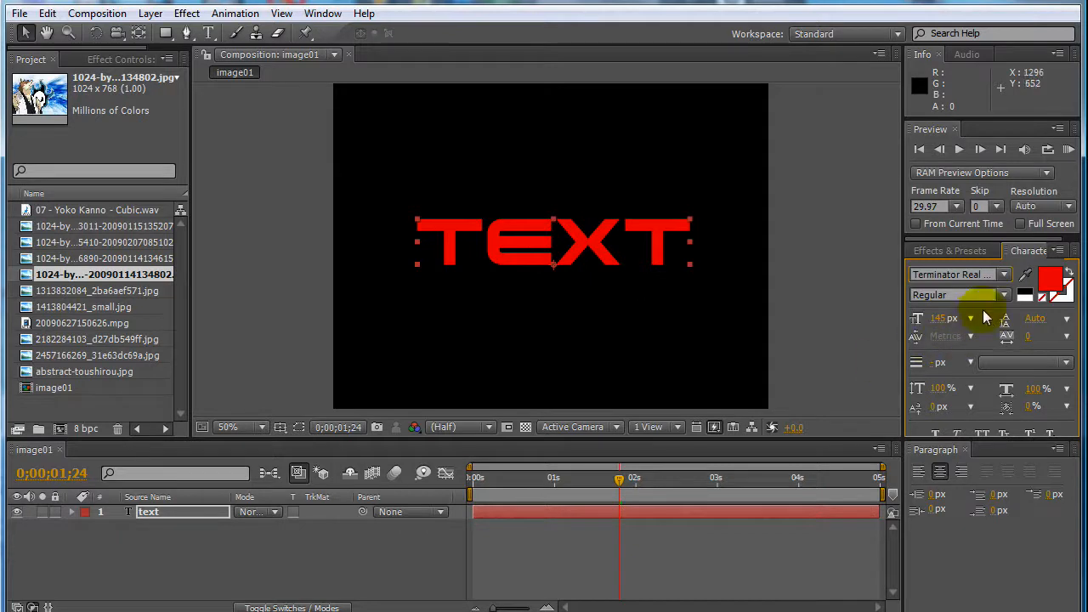
left_click(1005, 295)
left_click(952, 312)
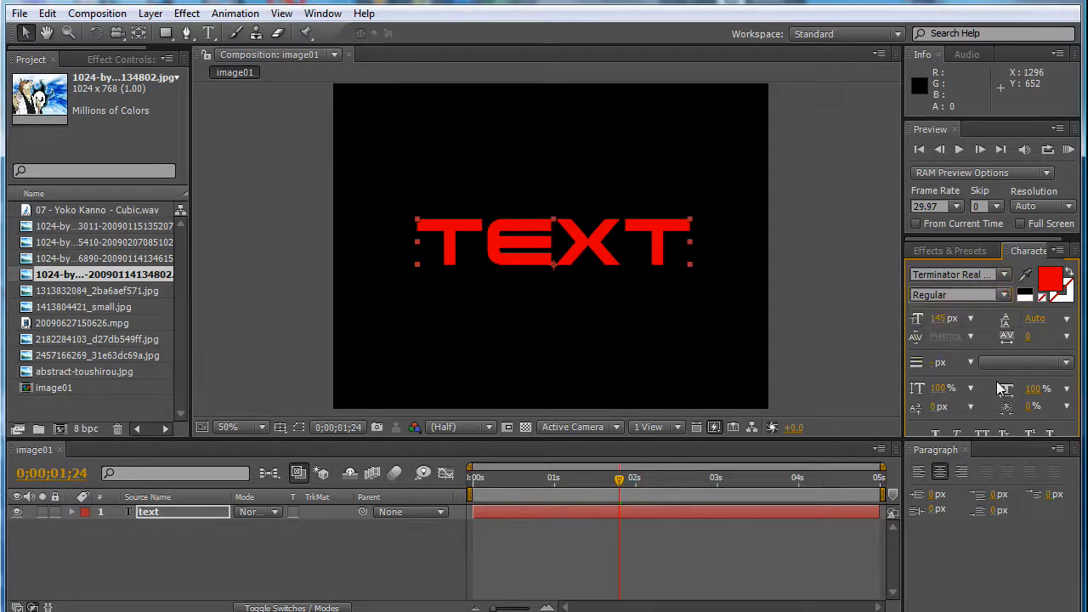
Try left and right paragraph alignment on the text, and delete the text layer from the composition.
left_click(918, 471)
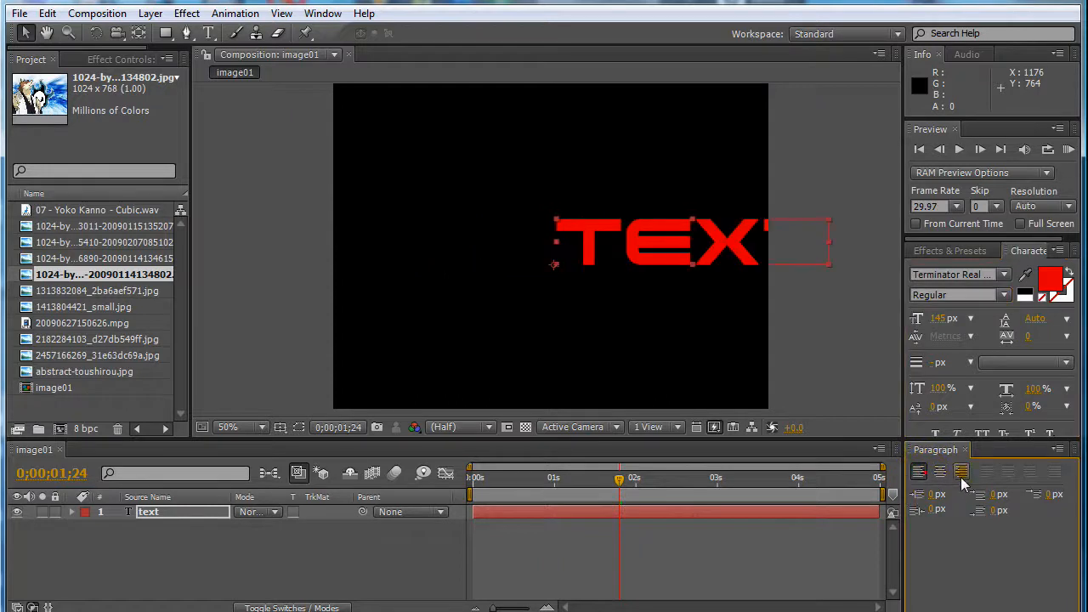
left_click(962, 474)
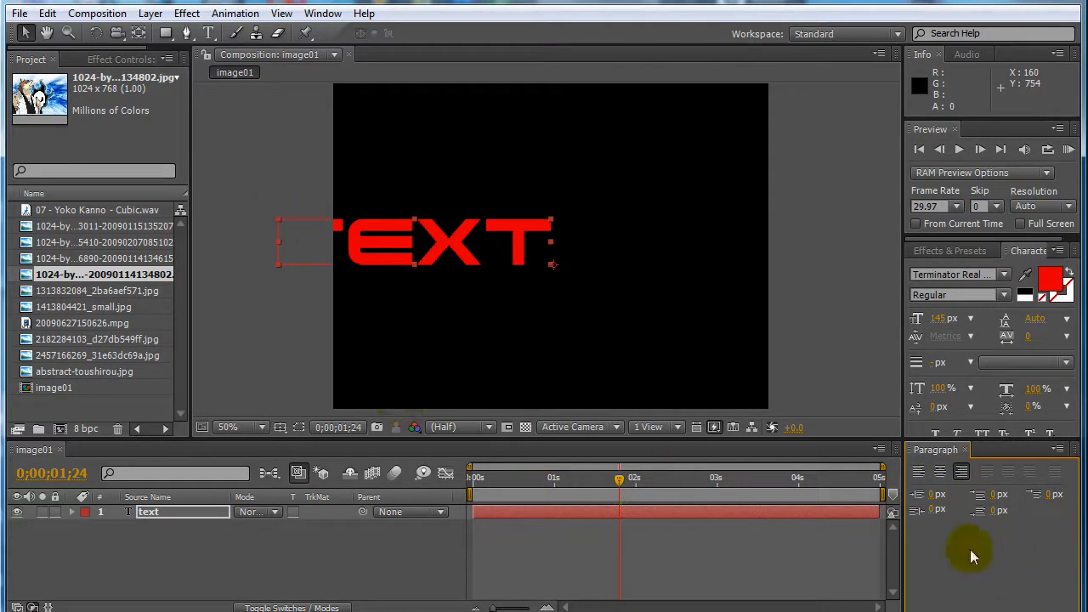
left_click(146, 512)
key("Delete")
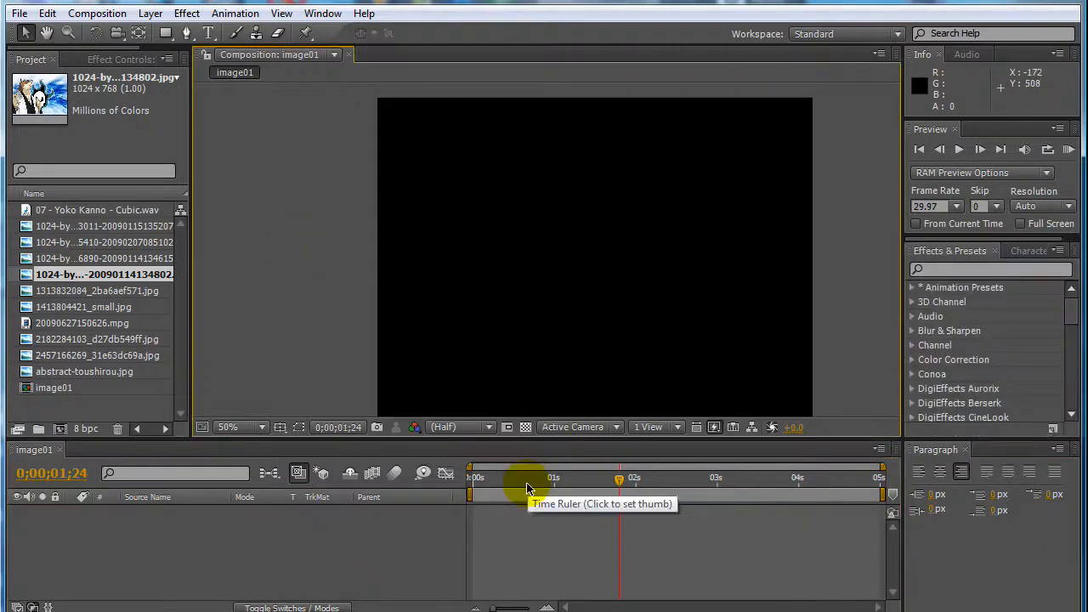